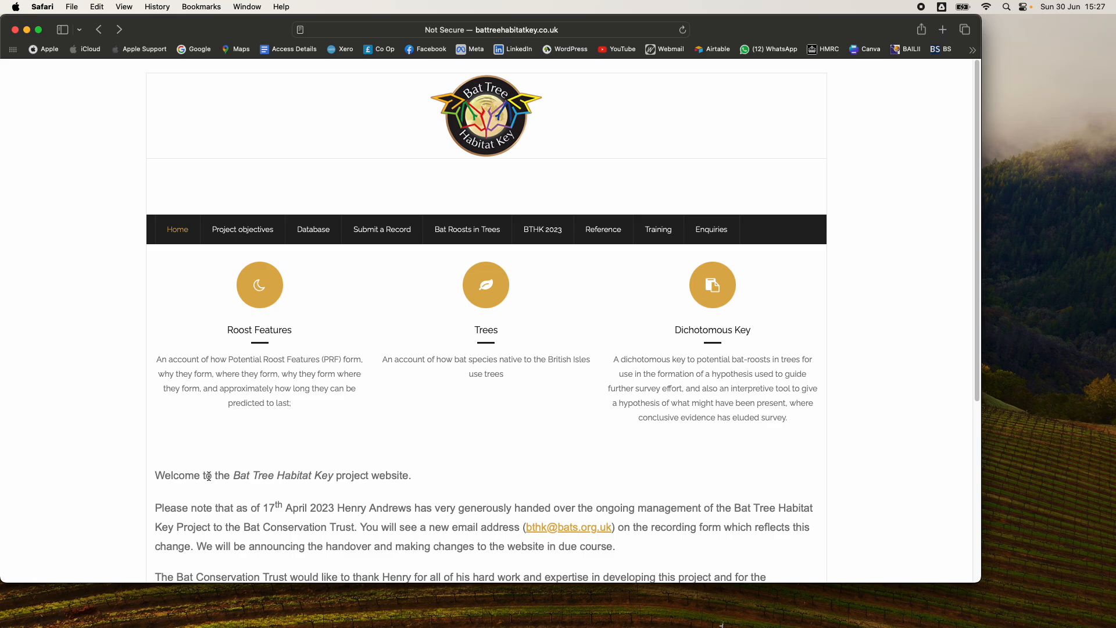
- Open the May 2024 Database from the website's Database page and download it as an Excel workbook (.xlsx)
{"action": "left_click", "coordinate": [313, 237]}
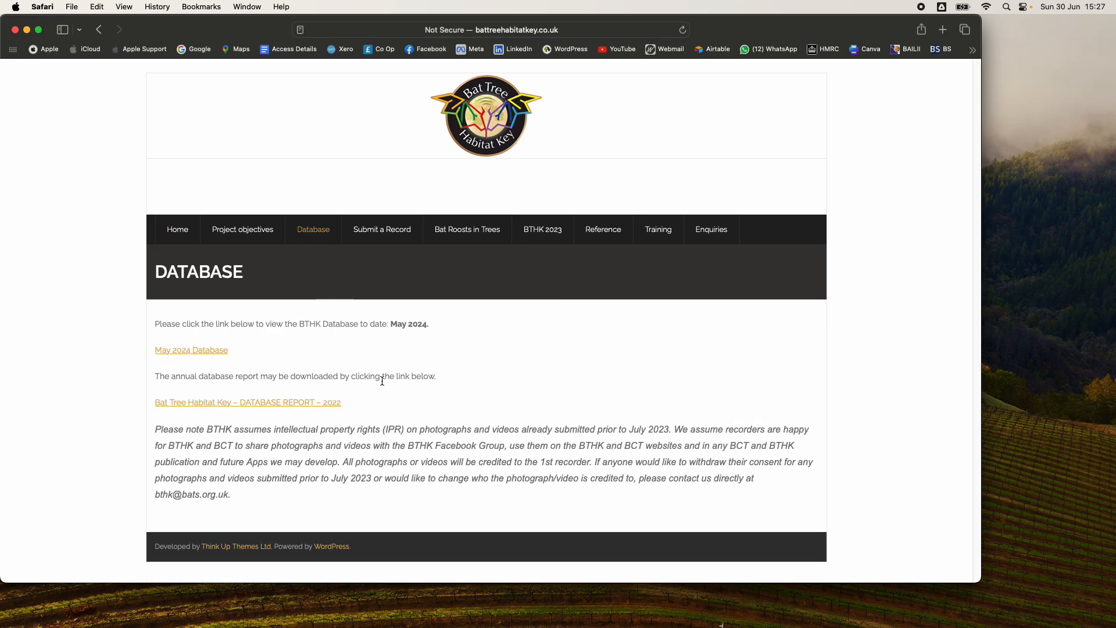
{"action": "left_click", "coordinate": [201, 351]}
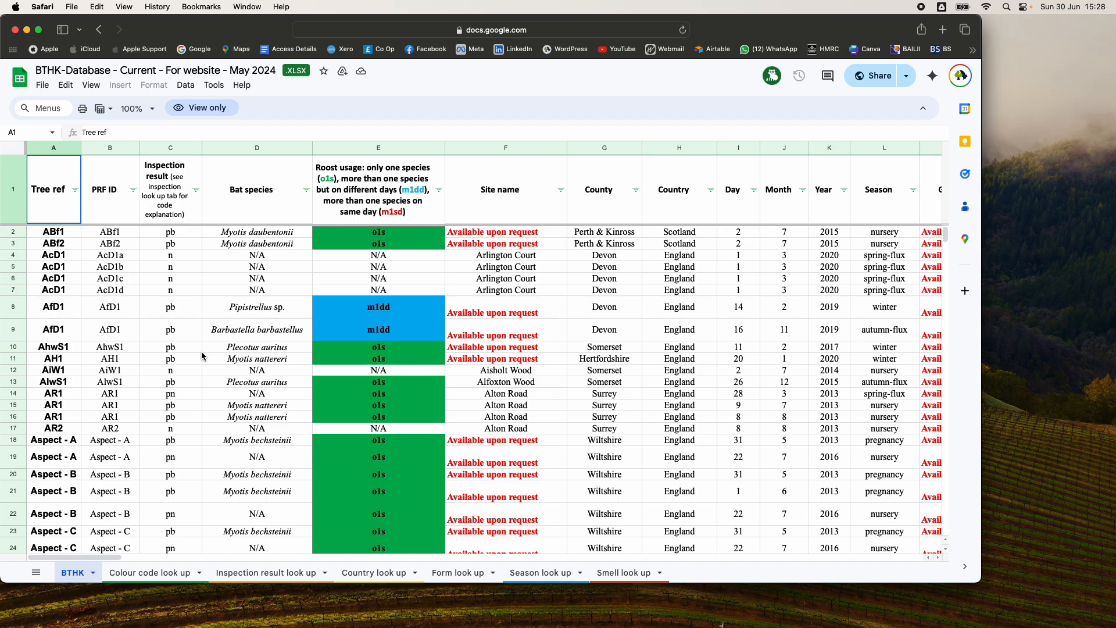
{"action": "left_click", "coordinate": [42, 86]}
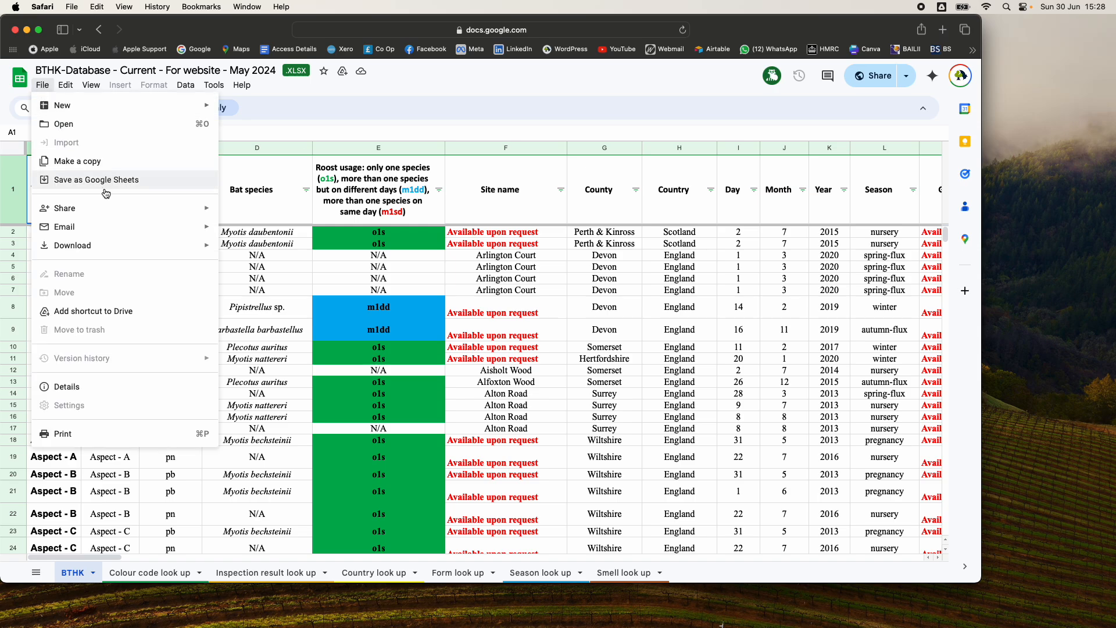
{"action": "mouse_move", "coordinate": [110, 246]}
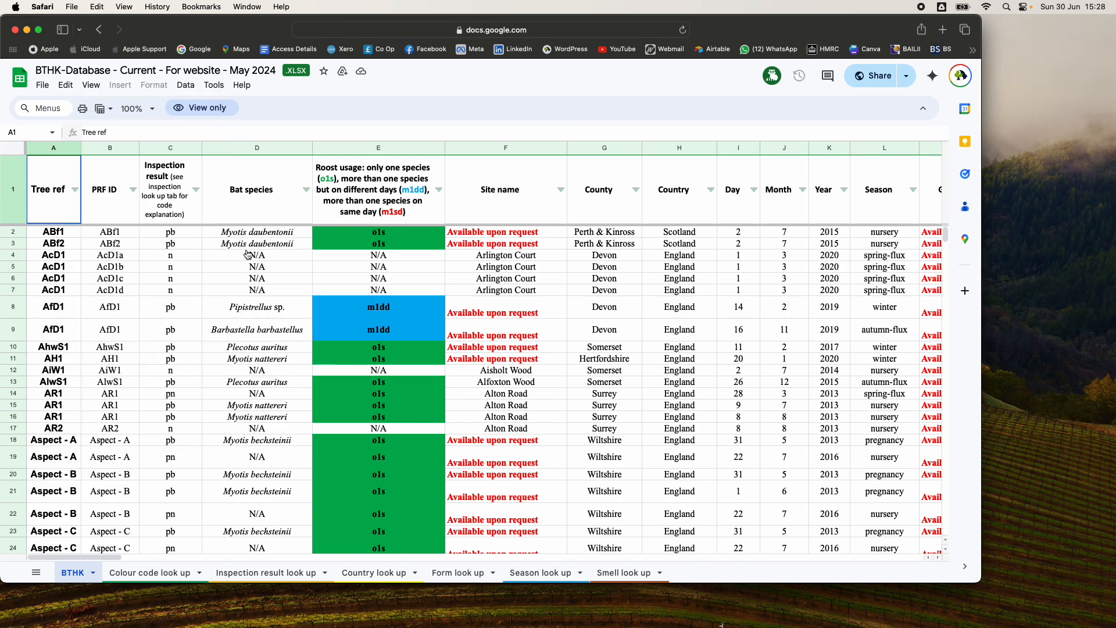
{"action": "left_click", "coordinate": [244, 253]}
- Open the downloaded "BTHK-Database - Current - For website - May 2024.xlsx" in Excel and move its window fully into view
{"action": "left_click", "coordinate": [900, 30]}
{"action": "double_click", "coordinate": [878, 85]}
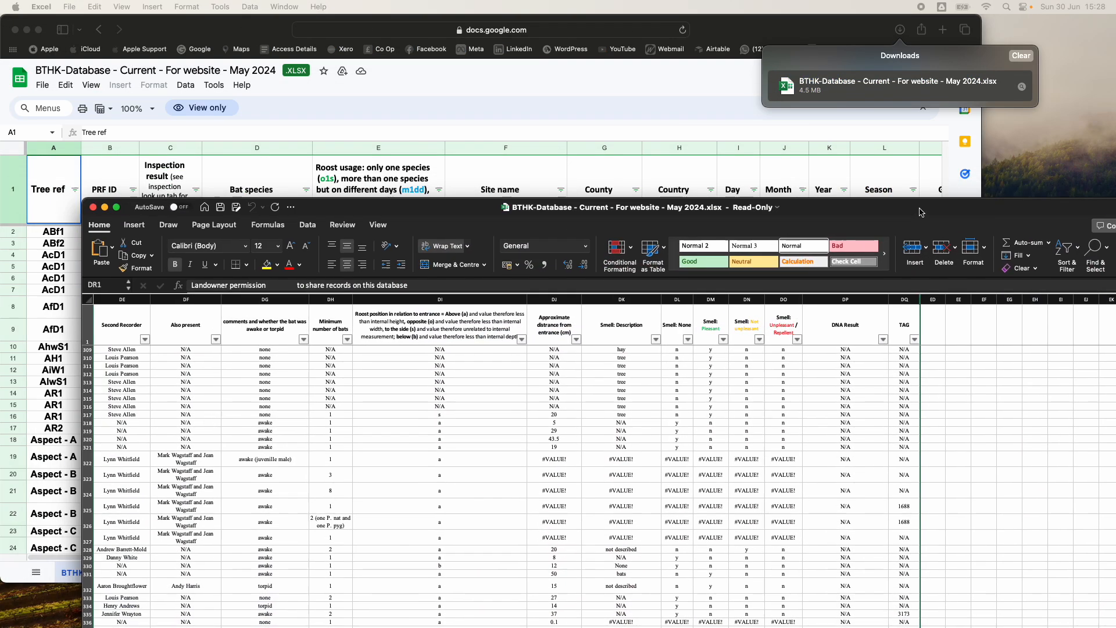
{"action": "left_click_drag", "start_coordinate": [919, 212], "coordinate": [844, 33]}
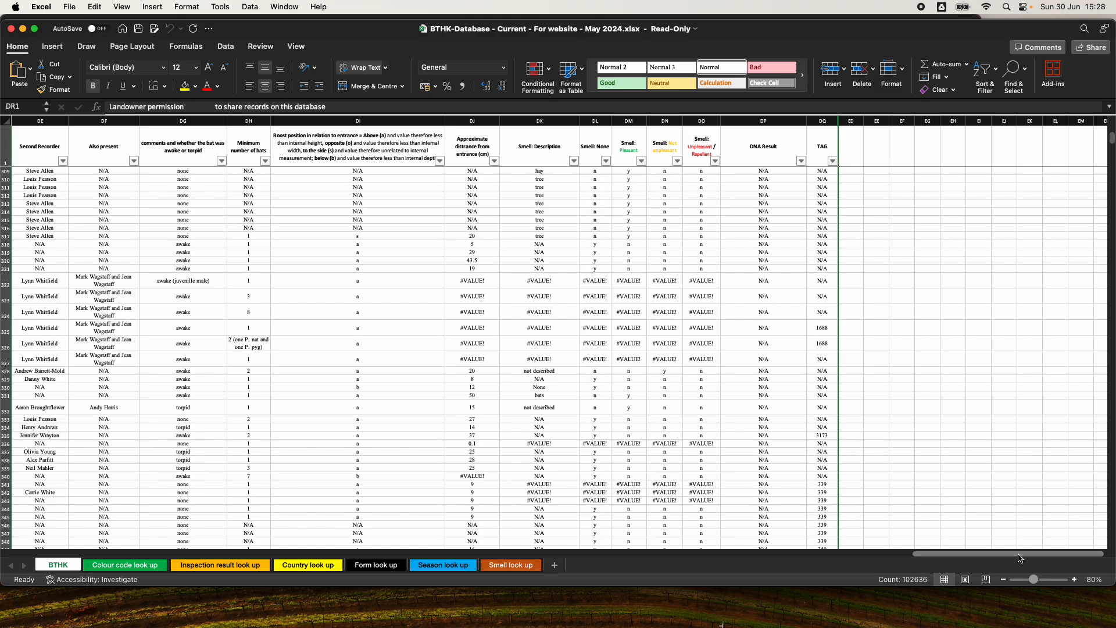
- Create a pivot table on a new worksheet from the BTHK sheet's data range $A$1:$EC$8553
{"action": "left_click_drag", "start_coordinate": [1019, 558], "coordinate": [101, 540]}
{"action": "scroll", "coordinate": [68, 536], "scroll_direction": "up", "scroll_amount": 20}
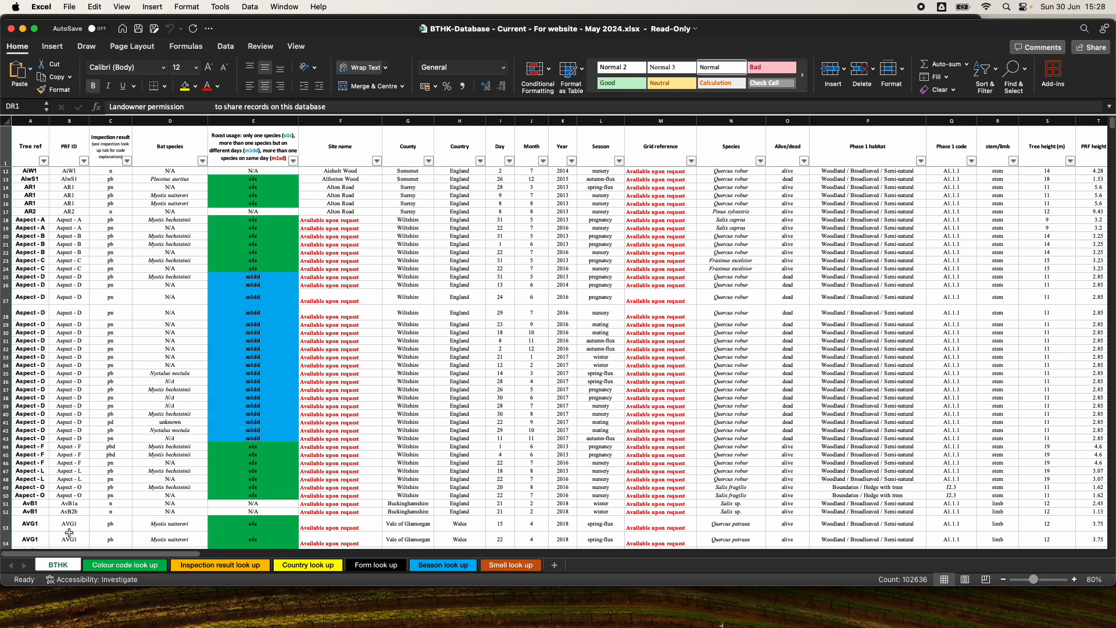
{"action": "left_click", "coordinate": [34, 173]}
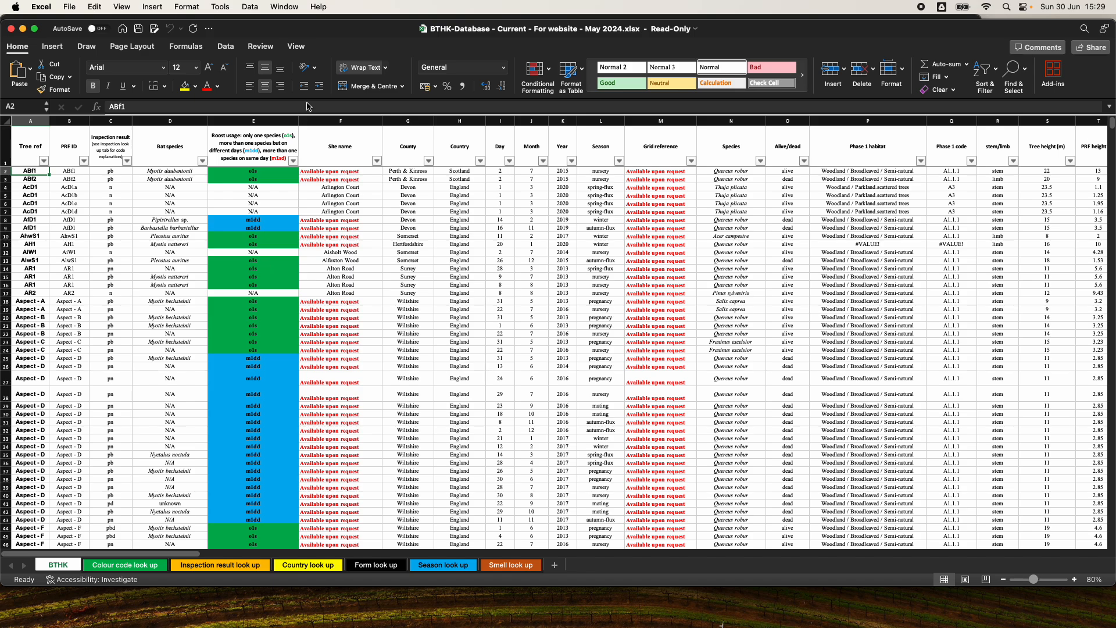
{"action": "left_click", "coordinate": [52, 47]}
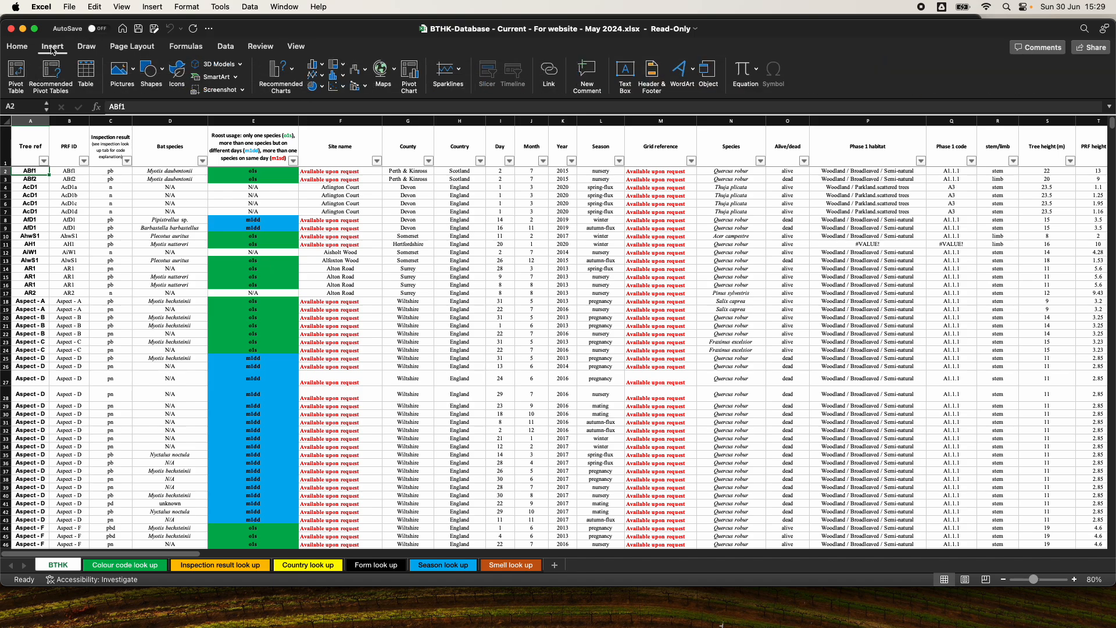
{"action": "left_click", "coordinate": [17, 73]}
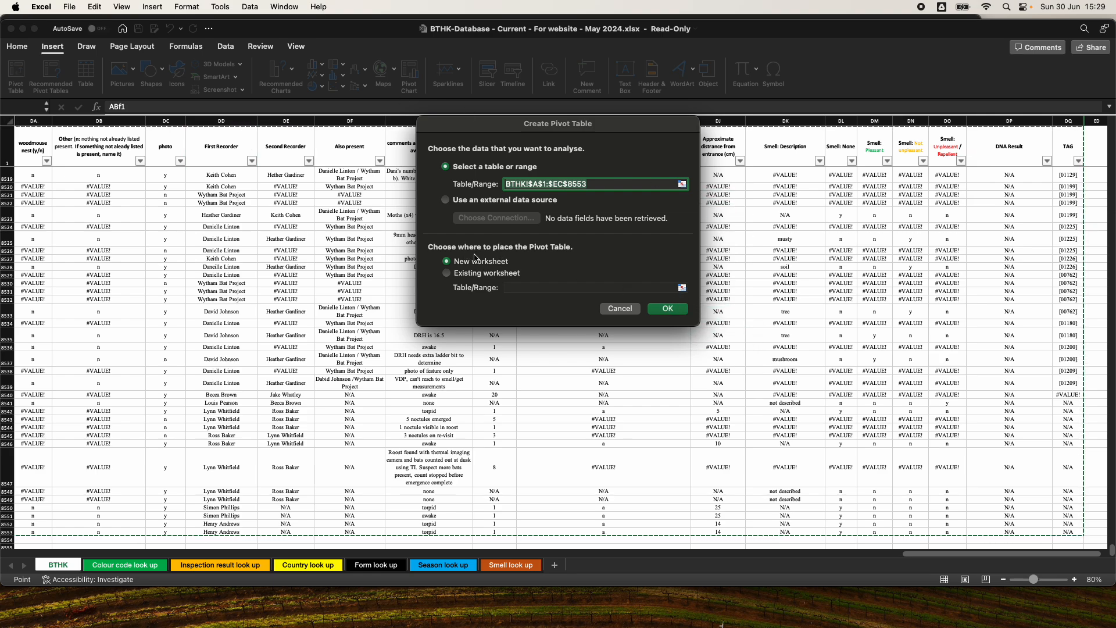
{"action": "left_click", "coordinate": [669, 310]}
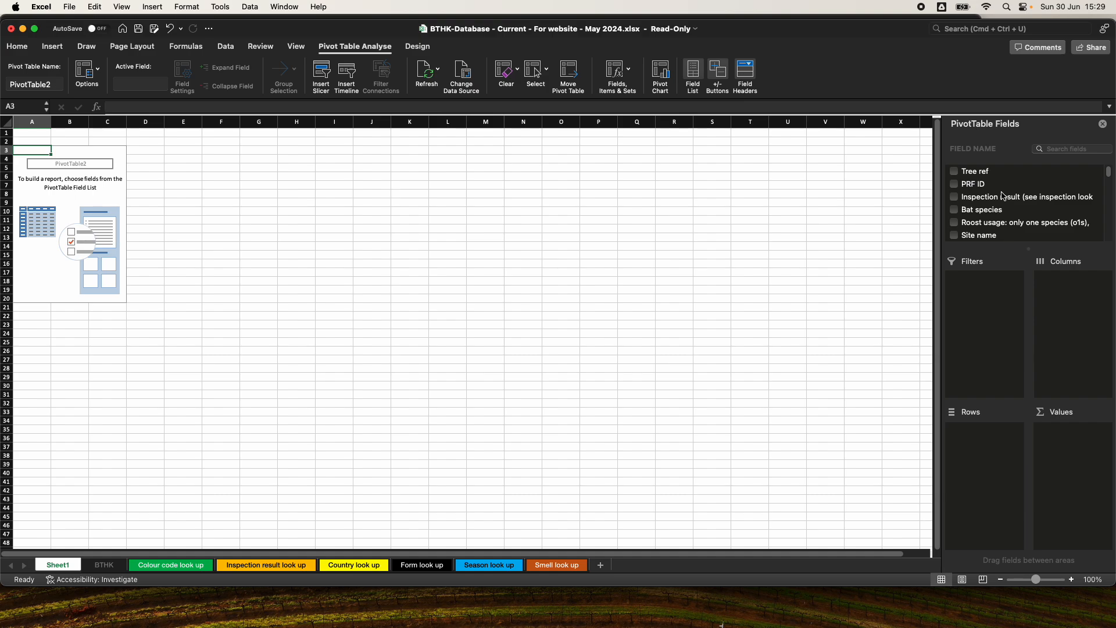
- Add the Species and Phase 1 habitat fields to the pivot table's rows
{"action": "scroll", "coordinate": [1003, 196], "scroll_direction": "down", "scroll_amount": 2}
{"action": "scroll", "coordinate": [1002, 195], "scroll_direction": "down", "scroll_amount": 1}
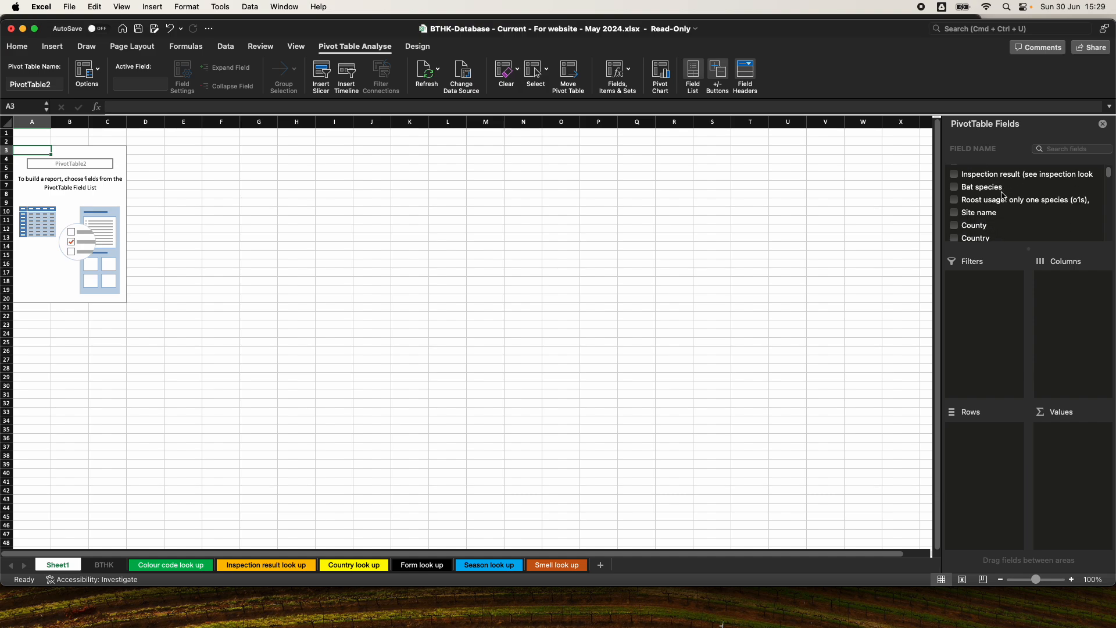
{"action": "scroll", "coordinate": [1002, 196], "scroll_direction": "down", "scroll_amount": 3}
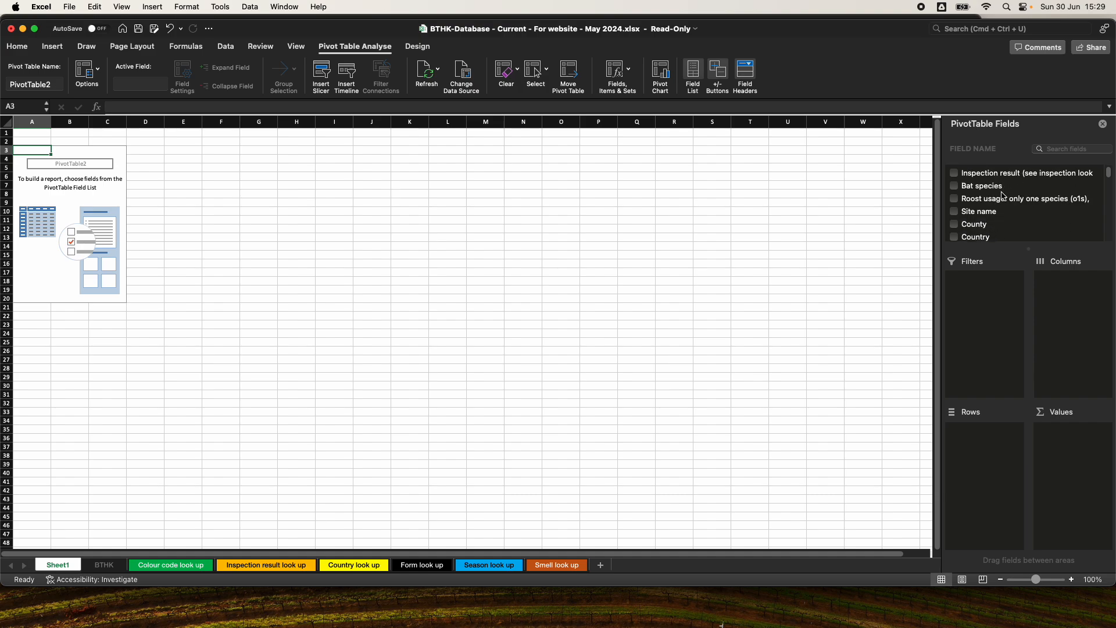
{"action": "scroll", "coordinate": [1003, 196], "scroll_direction": "down", "scroll_amount": 3}
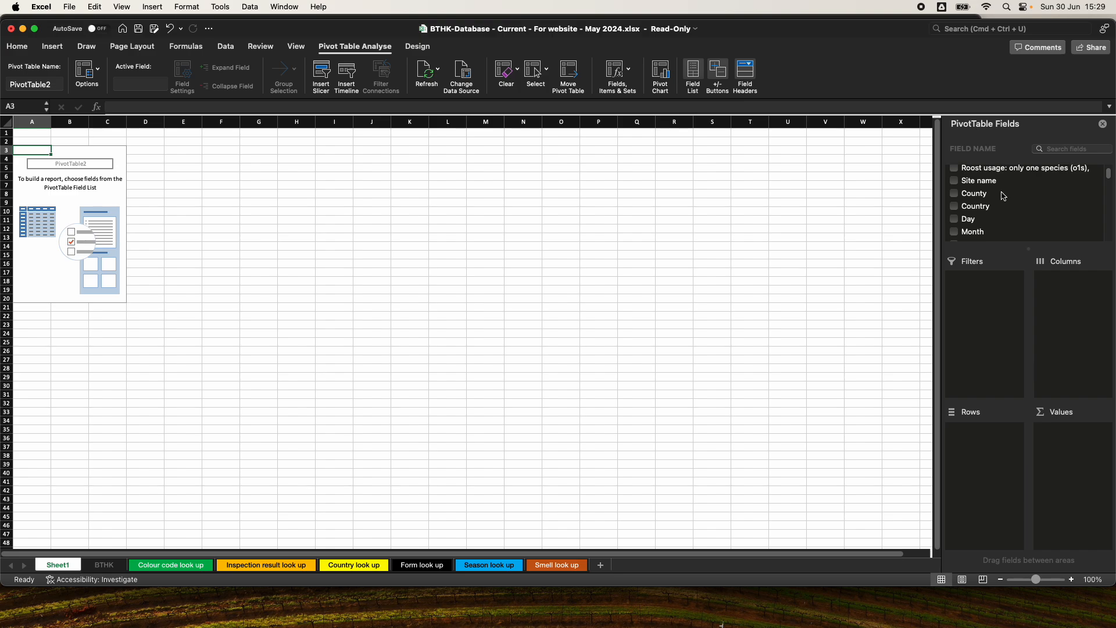
{"action": "scroll", "coordinate": [1003, 196], "scroll_direction": "down", "scroll_amount": 3}
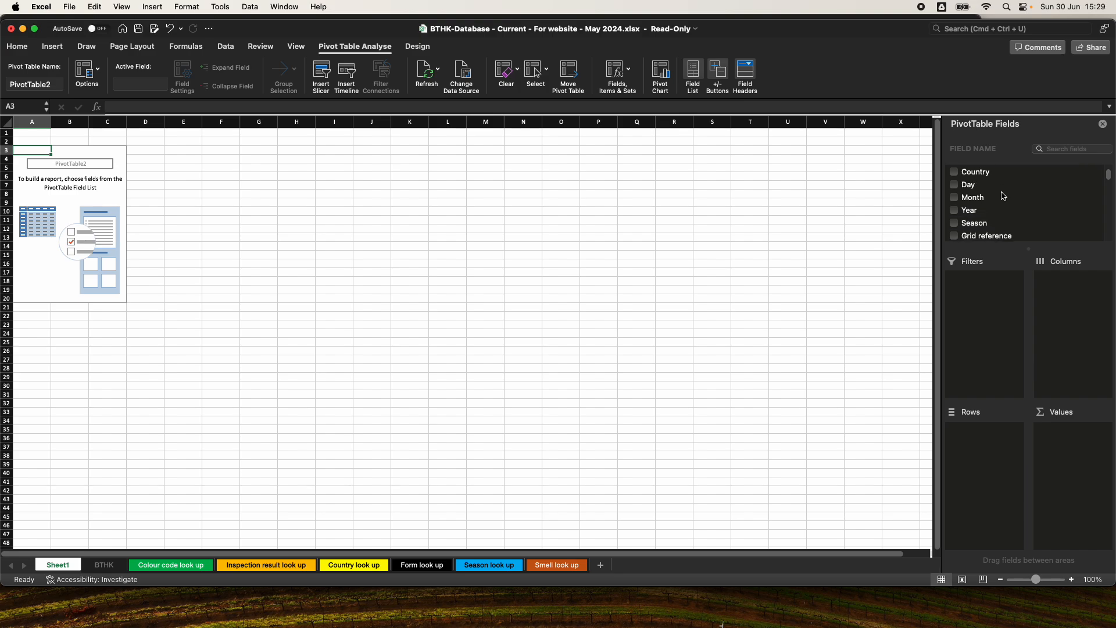
{"action": "scroll", "coordinate": [1003, 196], "scroll_direction": "down", "scroll_amount": 1}
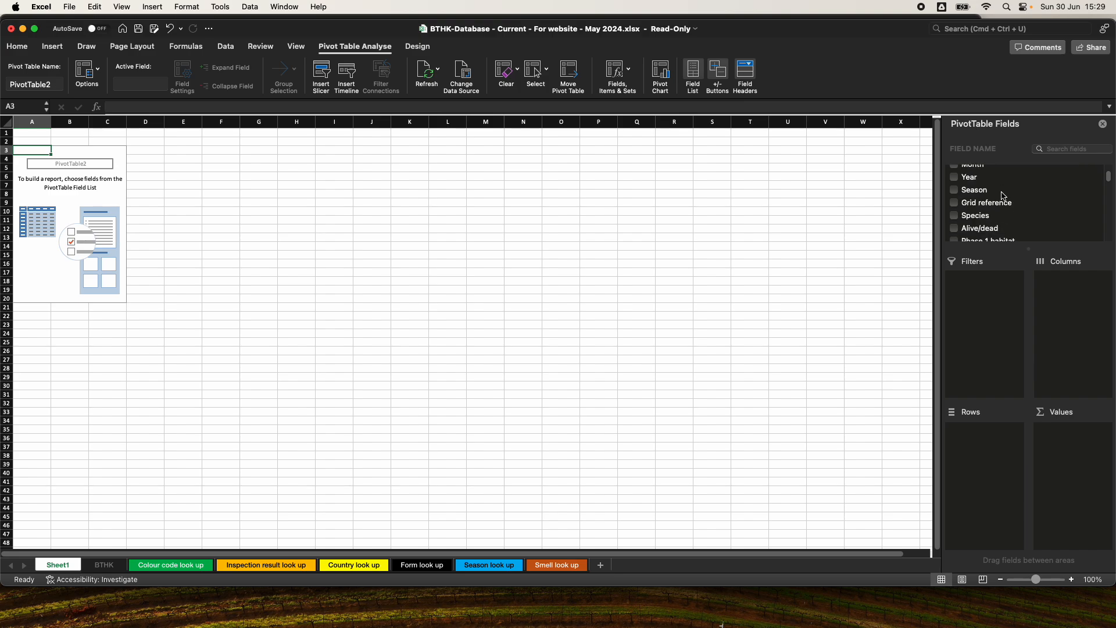
{"action": "left_click", "coordinate": [957, 218]}
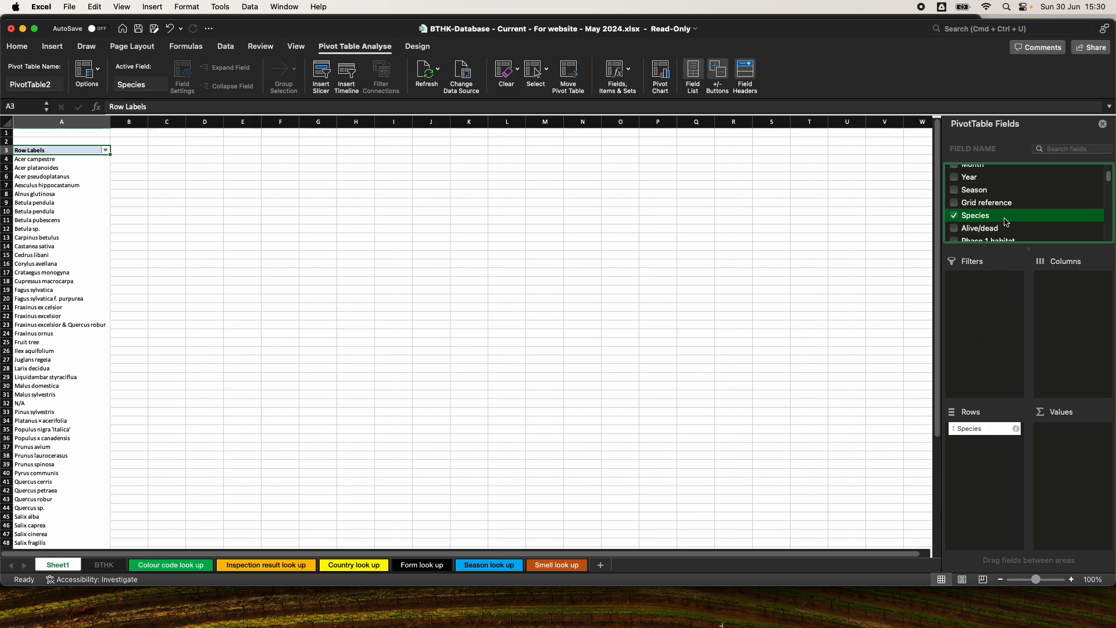
{"action": "scroll", "coordinate": [1013, 225], "scroll_direction": "down", "scroll_amount": 1}
{"action": "scroll", "coordinate": [1014, 225], "scroll_direction": "down", "scroll_amount": 1}
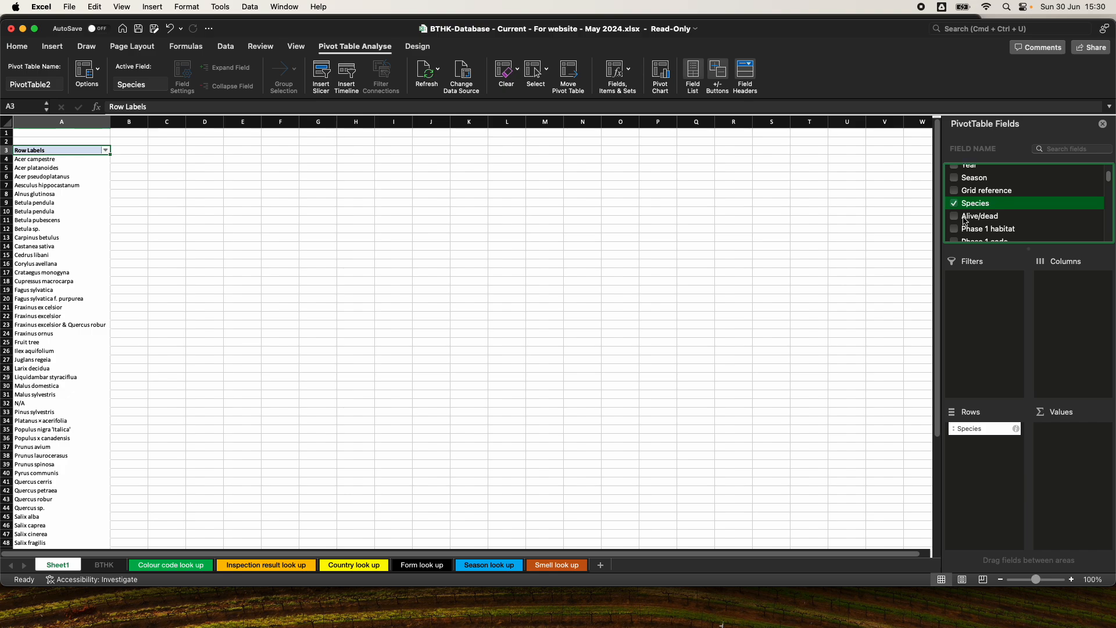
{"action": "left_click", "coordinate": [954, 229]}
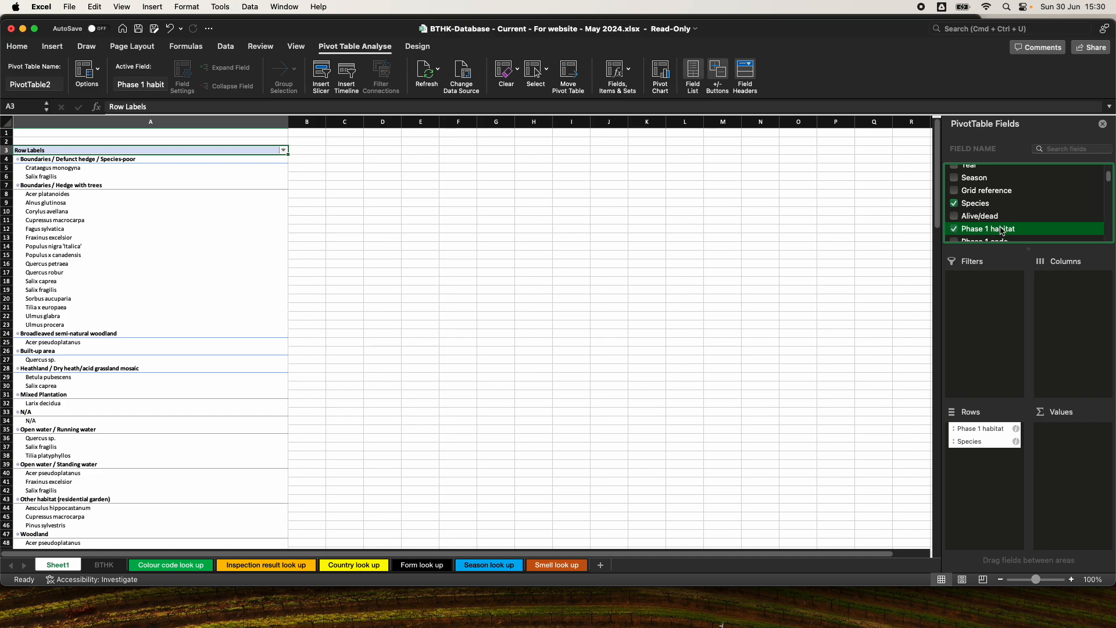
- Add the PRF type field to the pivot table's rows
{"action": "scroll", "coordinate": [1004, 230], "scroll_direction": "up", "scroll_amount": 1}
{"action": "scroll", "coordinate": [1005, 231], "scroll_direction": "up", "scroll_amount": 5}
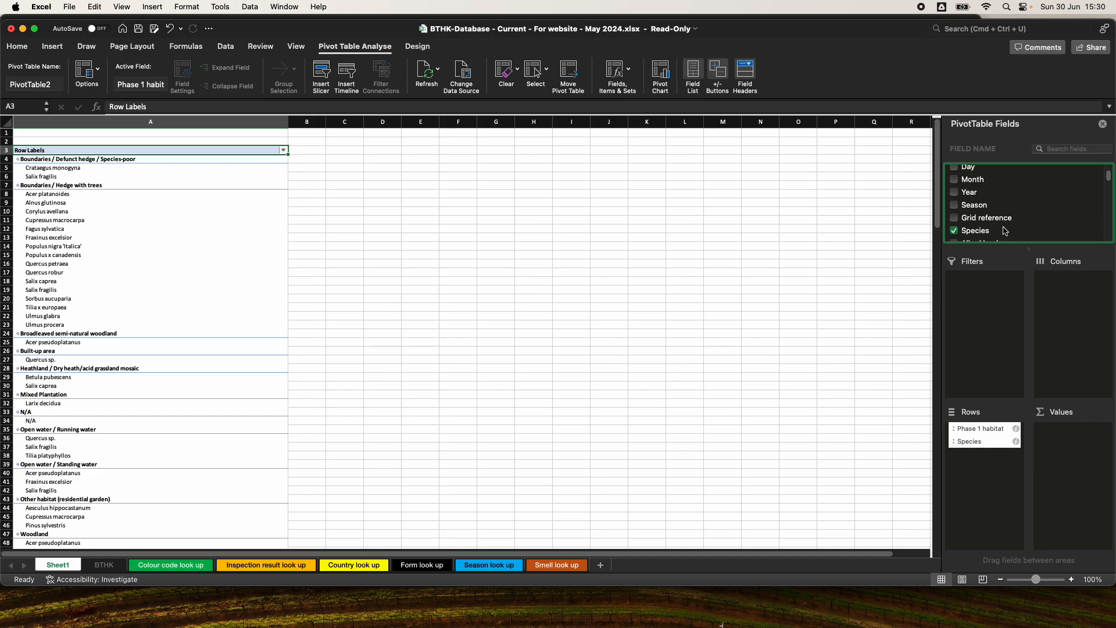
{"action": "scroll", "coordinate": [1005, 230], "scroll_direction": "up", "scroll_amount": 4}
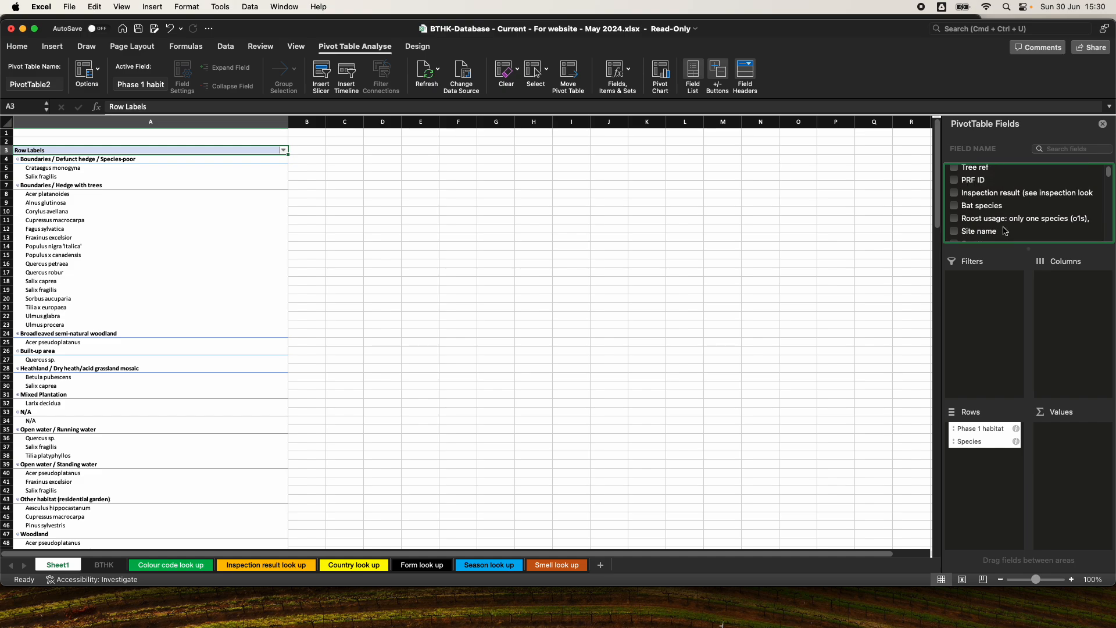
{"action": "scroll", "coordinate": [1005, 231], "scroll_direction": "down", "scroll_amount": 7}
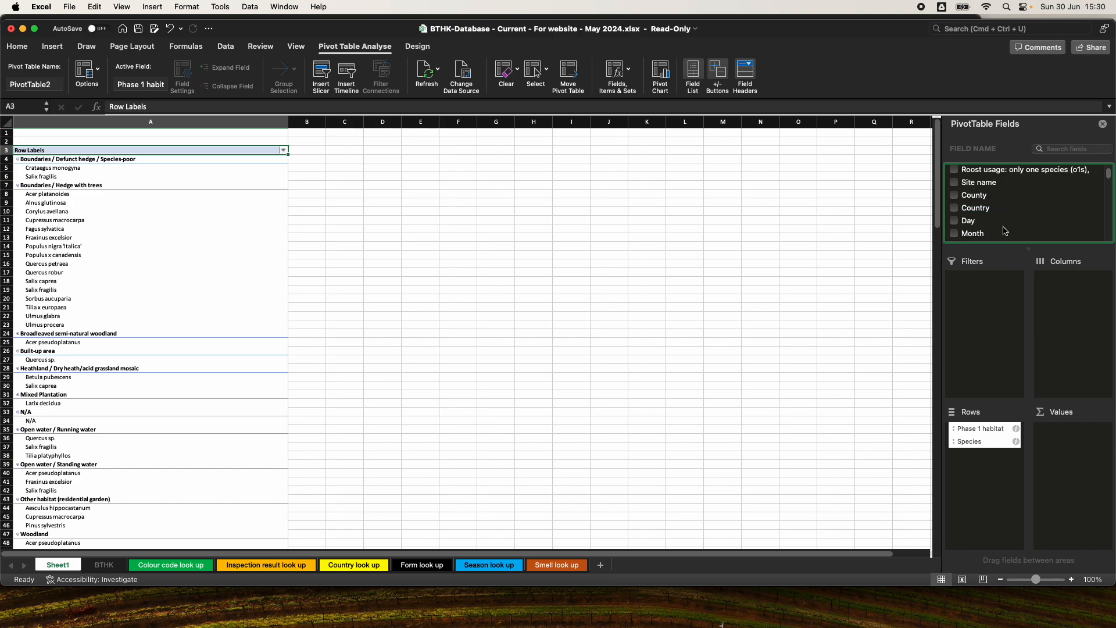
{"action": "scroll", "coordinate": [1005, 231], "scroll_direction": "down", "scroll_amount": 8}
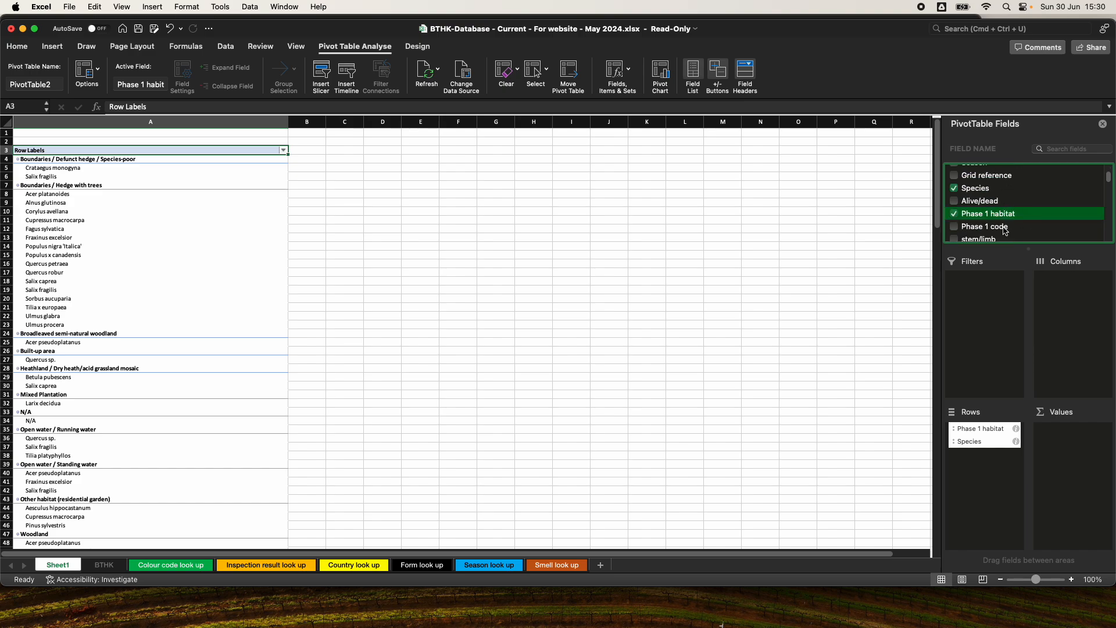
{"action": "scroll", "coordinate": [1005, 230], "scroll_direction": "down", "scroll_amount": 2}
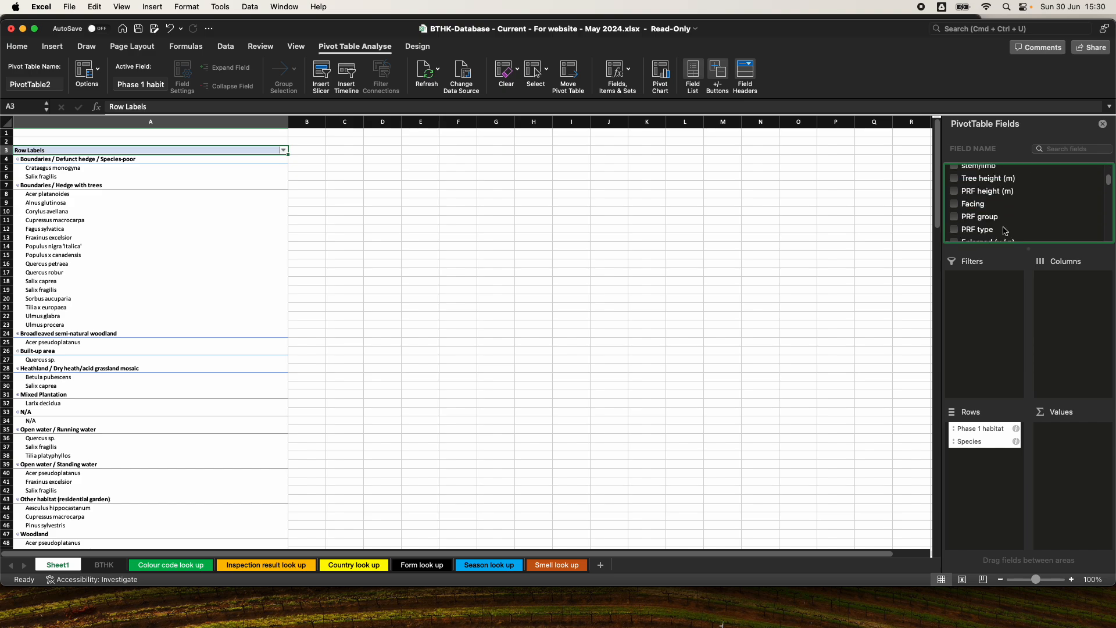
{"action": "left_click", "coordinate": [955, 230]}
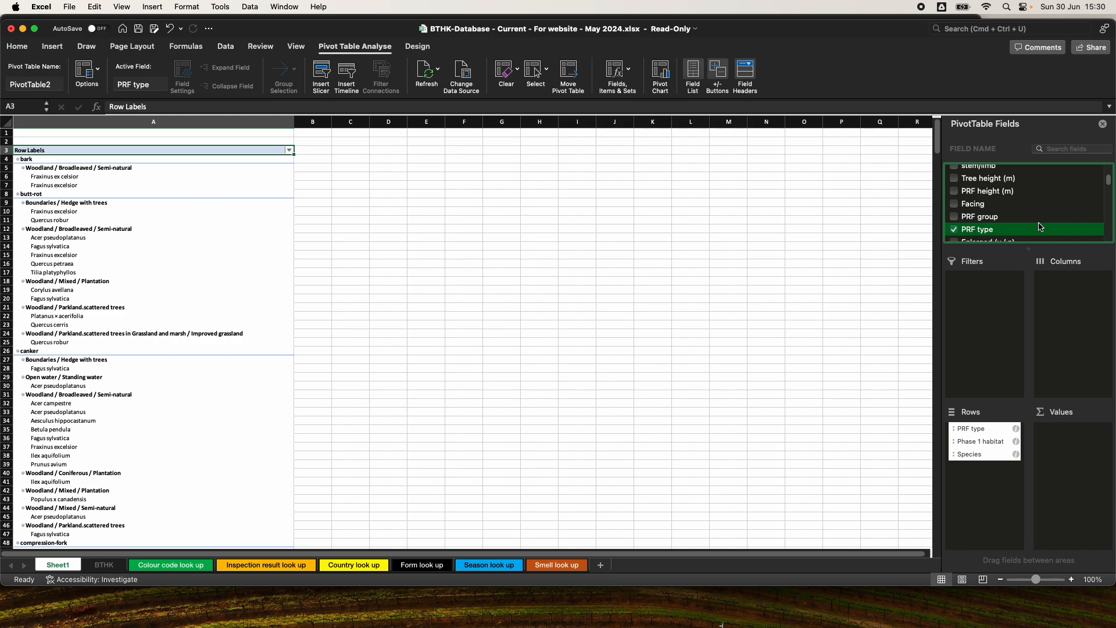
- Add the Bat species and Season fields to the pivot table's rows
{"action": "scroll", "coordinate": [1040, 226], "scroll_direction": "up", "scroll_amount": 5}
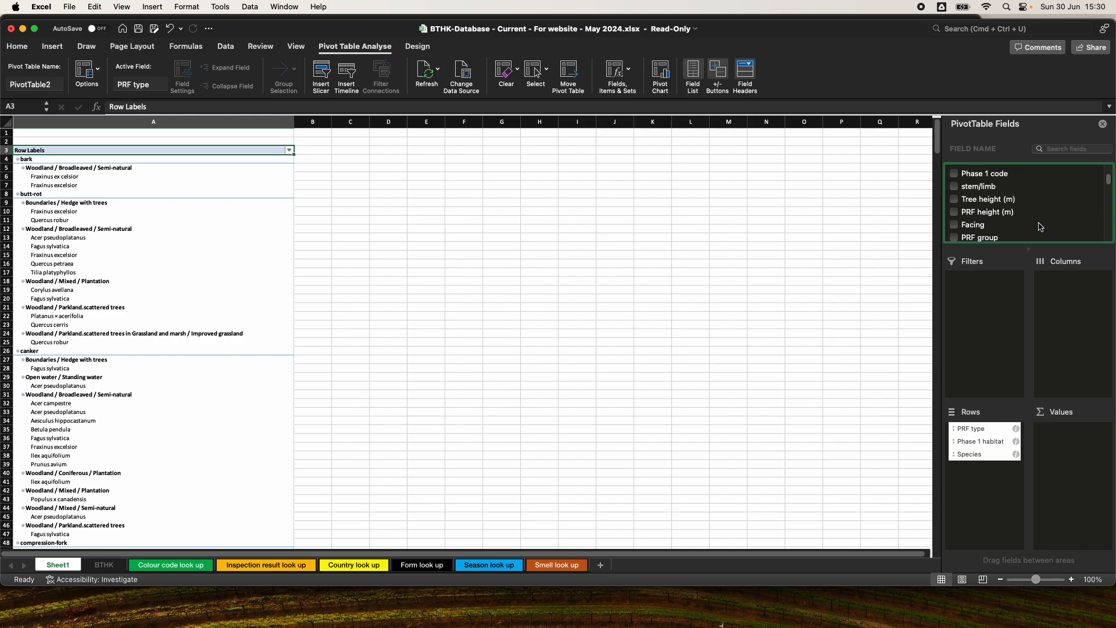
{"action": "scroll", "coordinate": [1041, 227], "scroll_direction": "up", "scroll_amount": 5}
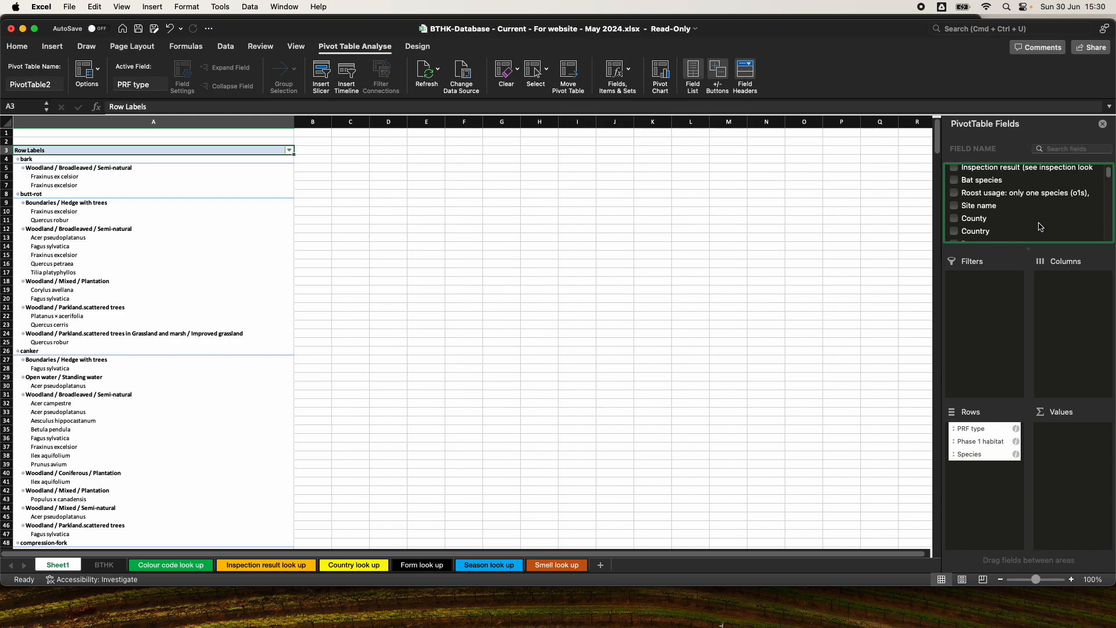
{"action": "left_click", "coordinate": [956, 181]}
{"action": "scroll", "coordinate": [1014, 213], "scroll_direction": "down", "scroll_amount": 4}
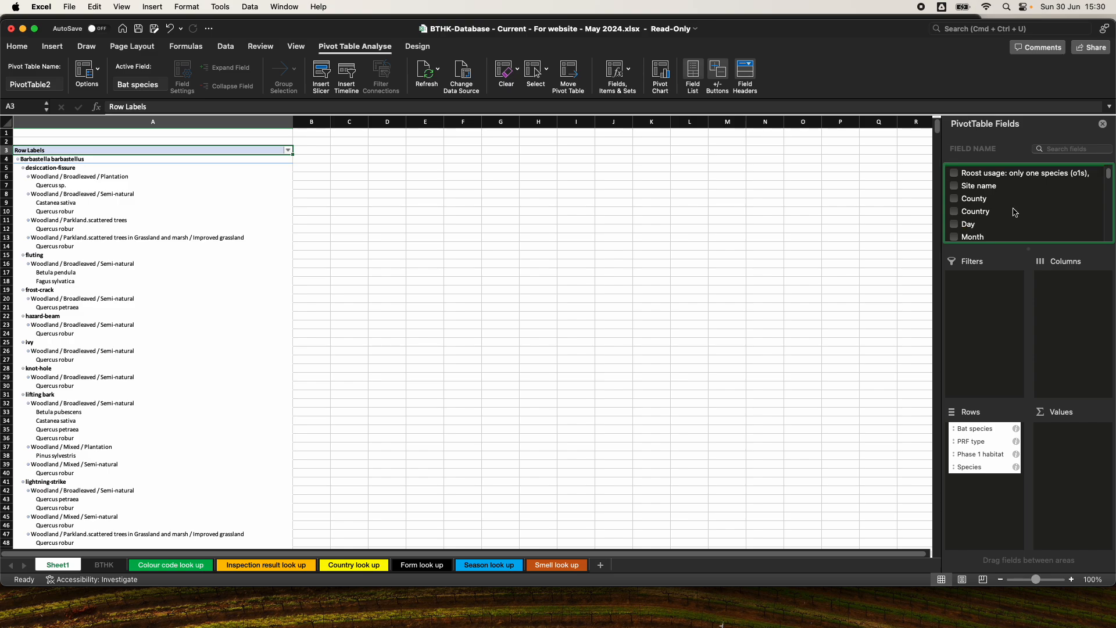
{"action": "left_click", "coordinate": [957, 208]}
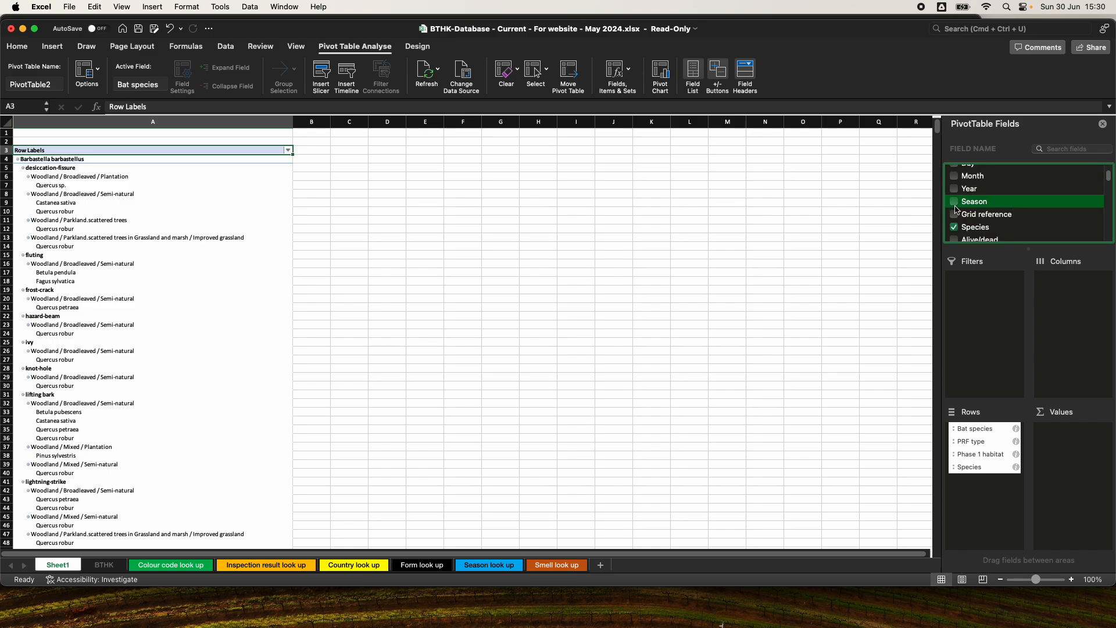
{"action": "left_click", "coordinate": [956, 207]}
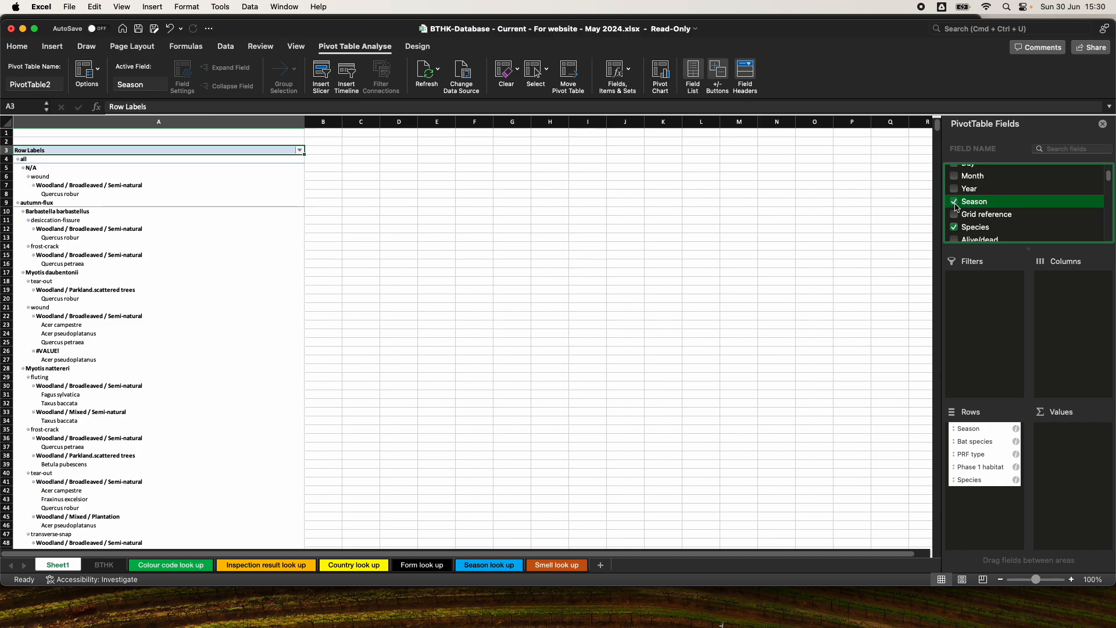
- Reorder the pivot table's row fields to Species, Bat species, Season, Phase 1 habitat and PRF type
{"action": "left_click", "coordinate": [958, 516]}
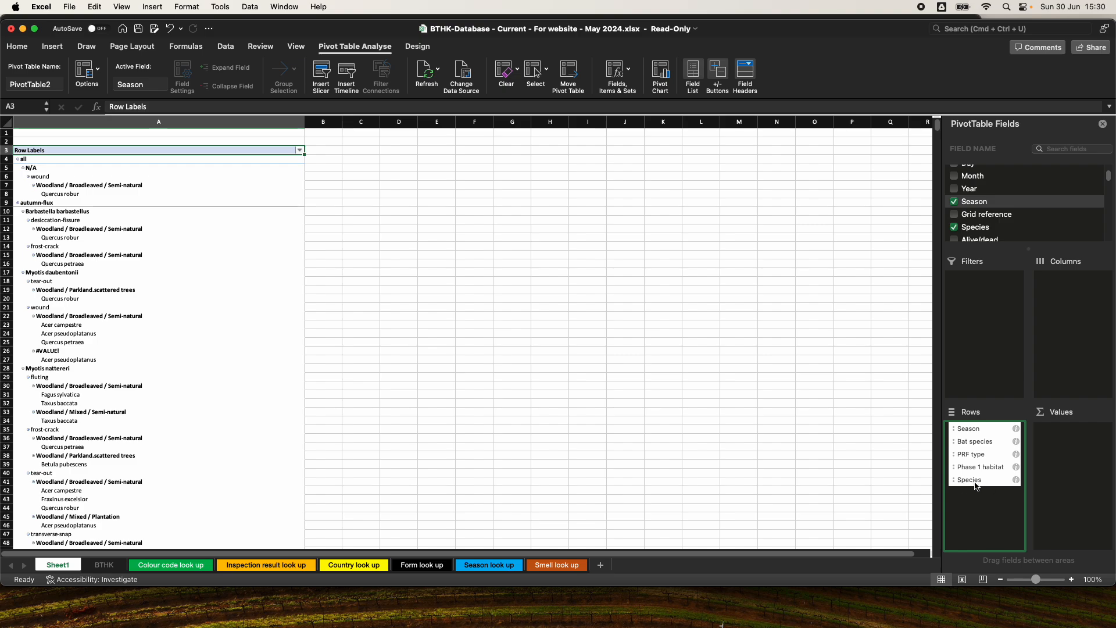
{"action": "left_click", "coordinate": [976, 482]}
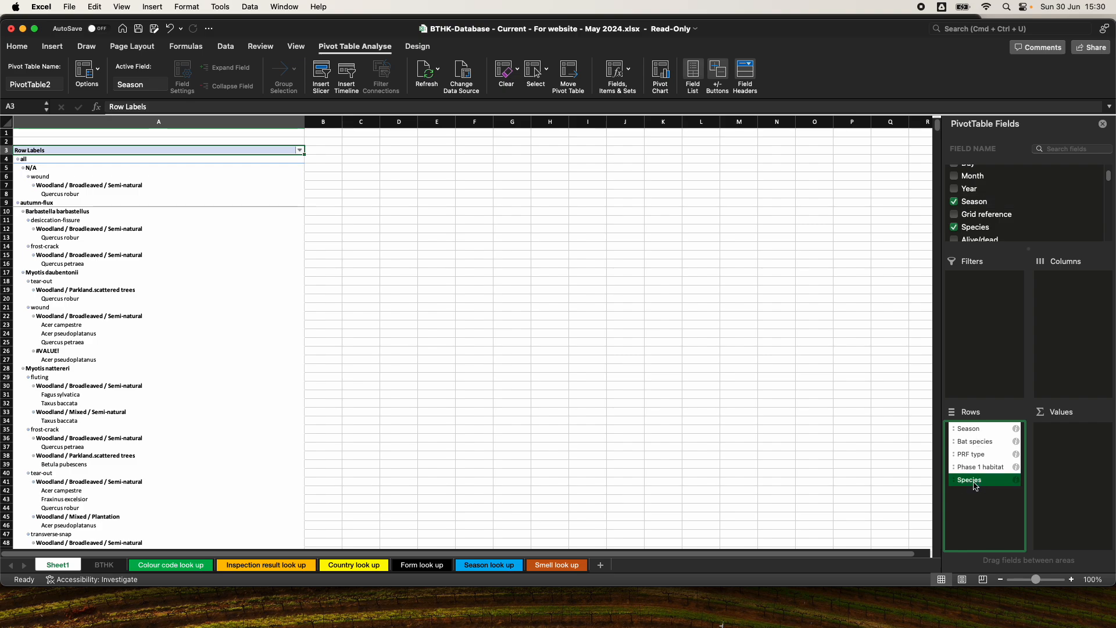
{"action": "left_click_drag", "start_coordinate": [973, 482], "coordinate": [981, 429]}
{"action": "left_click_drag", "start_coordinate": [985, 433], "coordinate": [985, 505]}
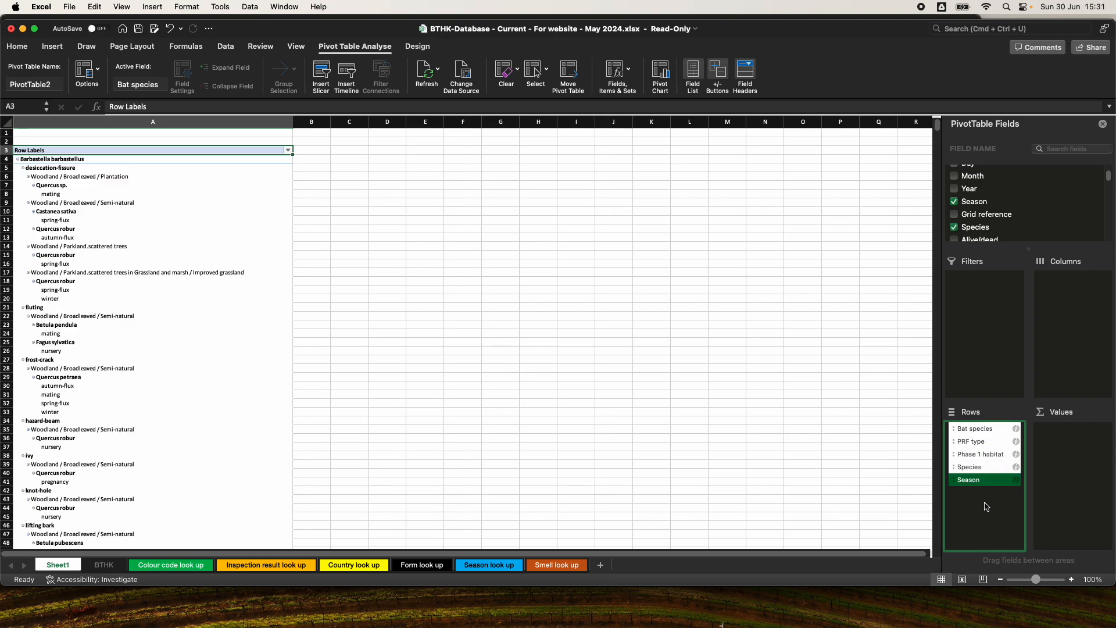
{"action": "left_click_drag", "start_coordinate": [986, 430], "coordinate": [986, 477]}
{"action": "left_click_drag", "start_coordinate": [985, 428], "coordinate": [986, 481]}
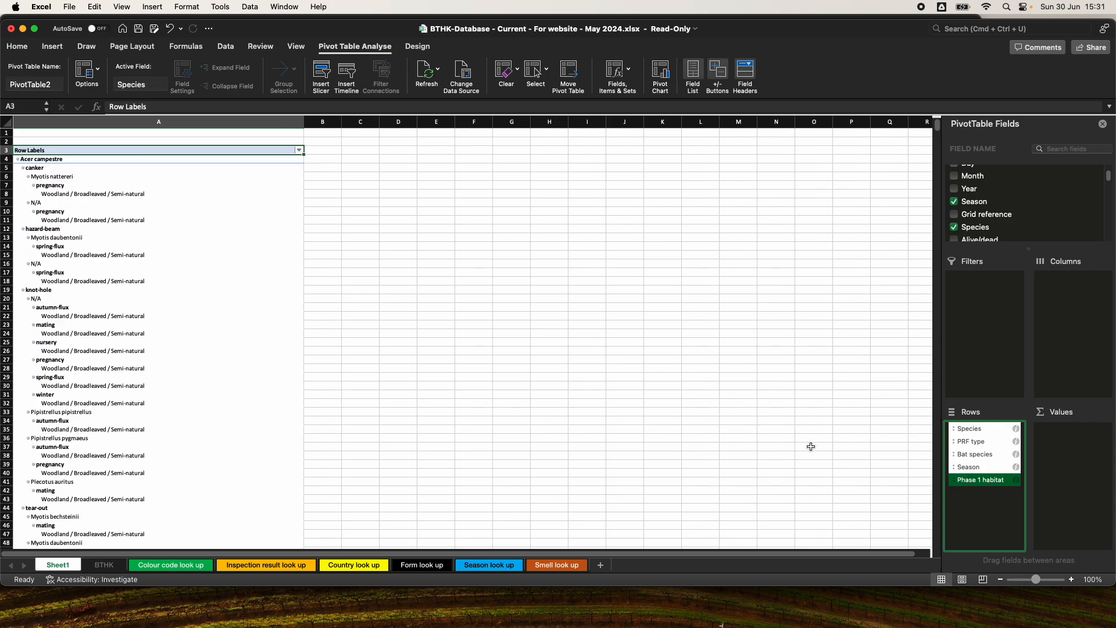
{"action": "left_click", "coordinate": [980, 443]}
{"action": "mouse_move", "coordinate": [982, 487]}
{"action": "left_mouse_down"}
{"action": "mouse_move", "coordinate": [977, 445]}
{"action": "mouse_move", "coordinate": [987, 439]}
{"action": "mouse_move", "coordinate": [988, 488]}
{"action": "left_mouse_up"}
{"action": "left_click", "coordinate": [981, 481]}
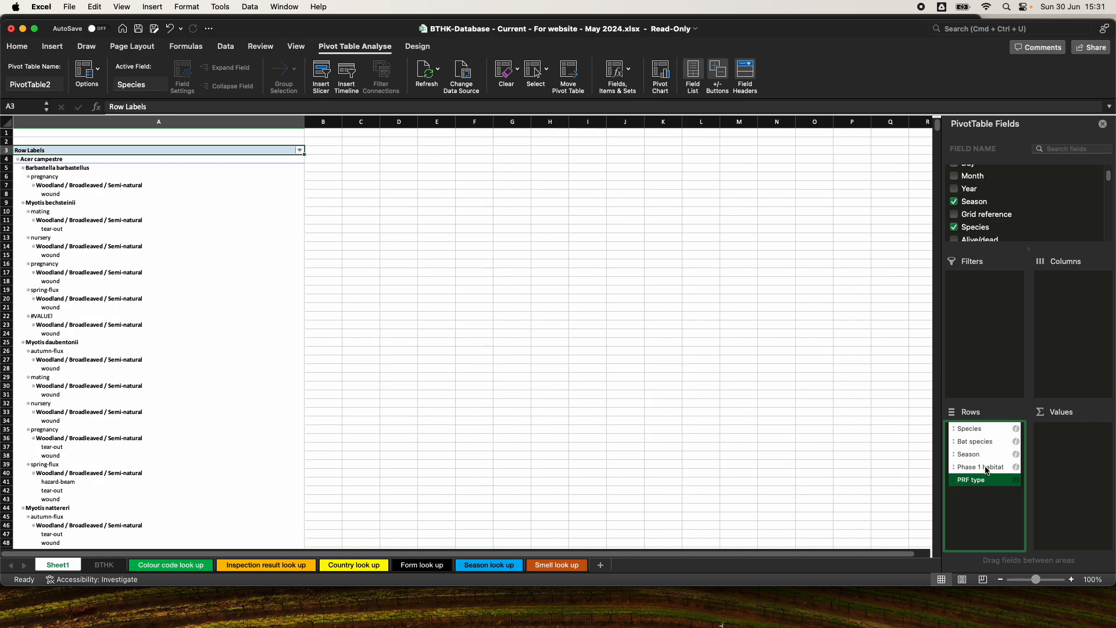
- Reorder the pivot rows to Species, Phase 1 habitat, PRF type, Bat species and Season, and collapse the entire Species field
{"action": "left_click_drag", "start_coordinate": [982, 445], "coordinate": [984, 493]}
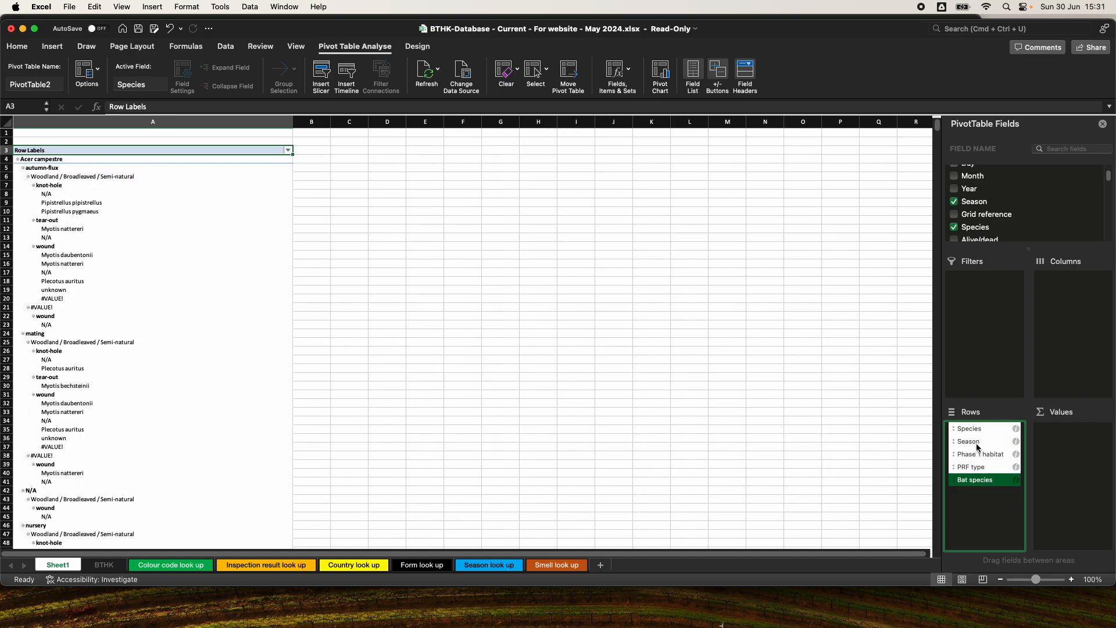
{"action": "left_click_drag", "start_coordinate": [979, 443], "coordinate": [992, 490]}
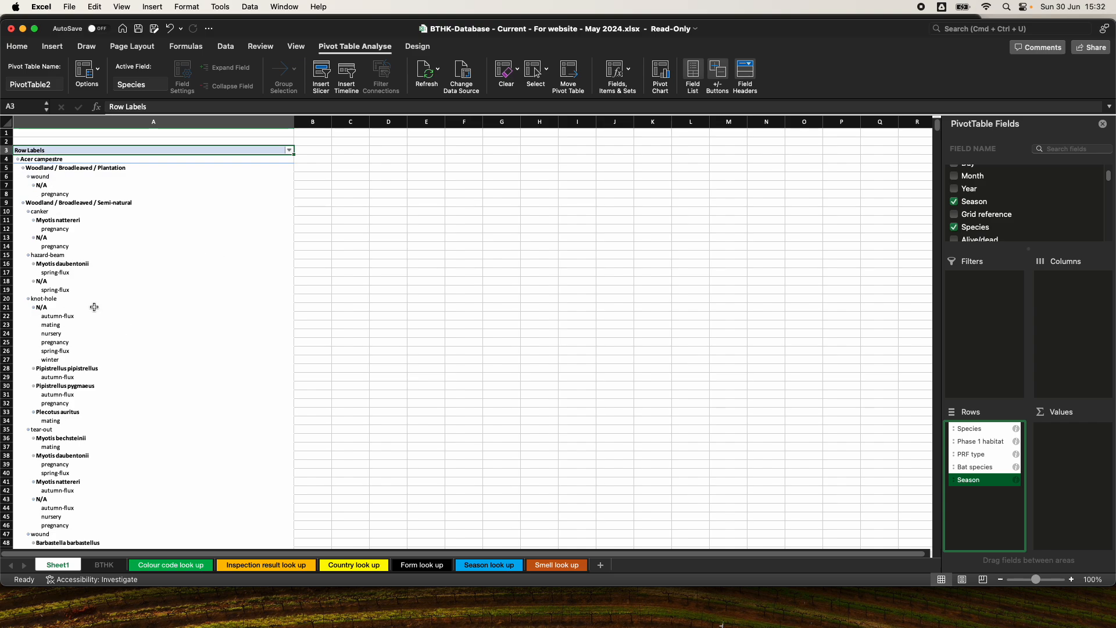
{"action": "right_click", "coordinate": [18, 163]}
{"action": "mouse_move", "coordinate": [93, 303]}
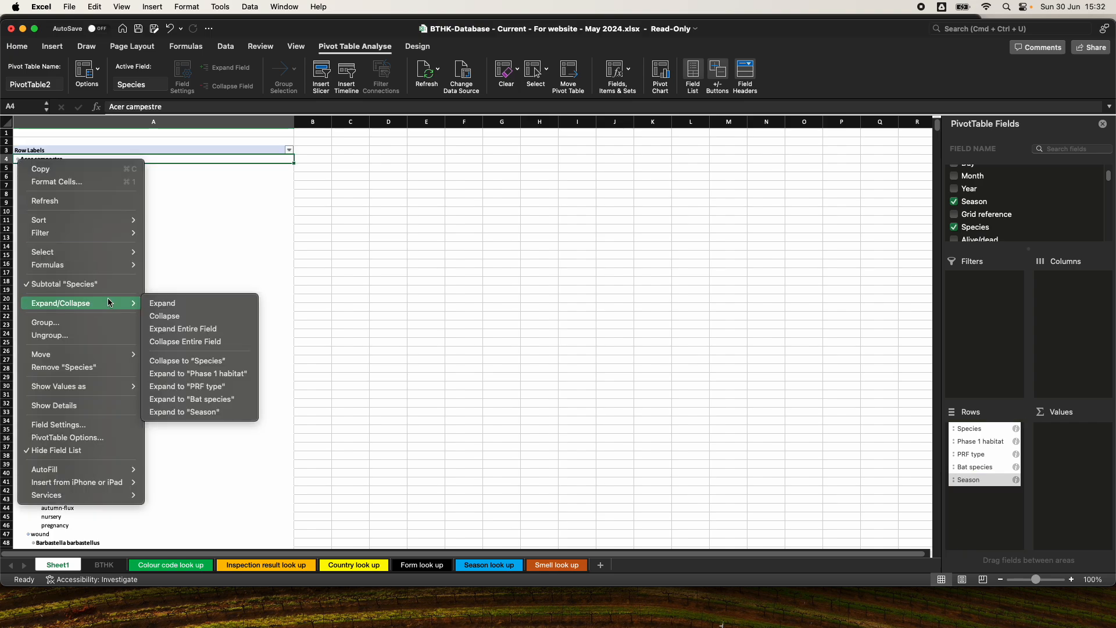
{"action": "left_click", "coordinate": [194, 344]}
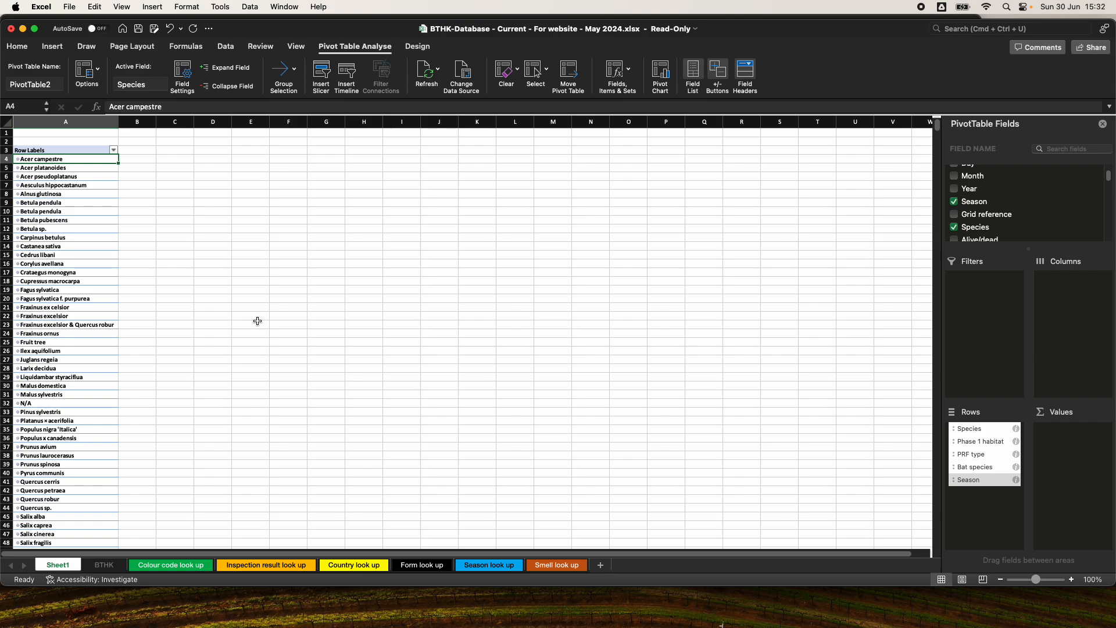
- Save the read-only workbook to the Desktop as an Excel Workbook, removing "Copy of" from the start of its file name
{"action": "left_click", "coordinate": [137, 29]}
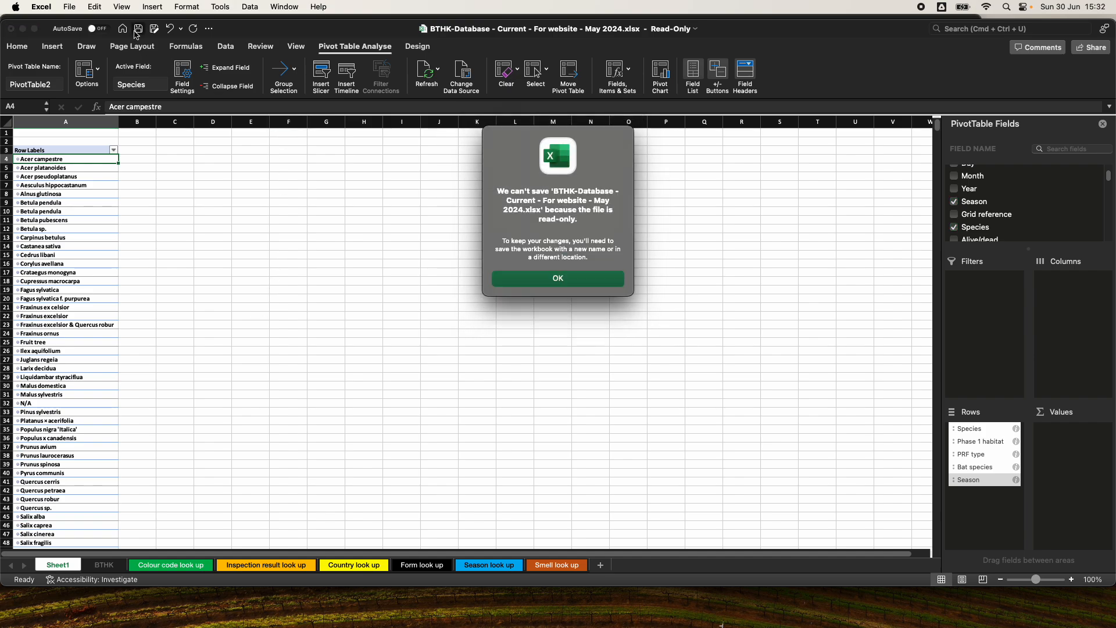
{"action": "left_click", "coordinate": [589, 279]}
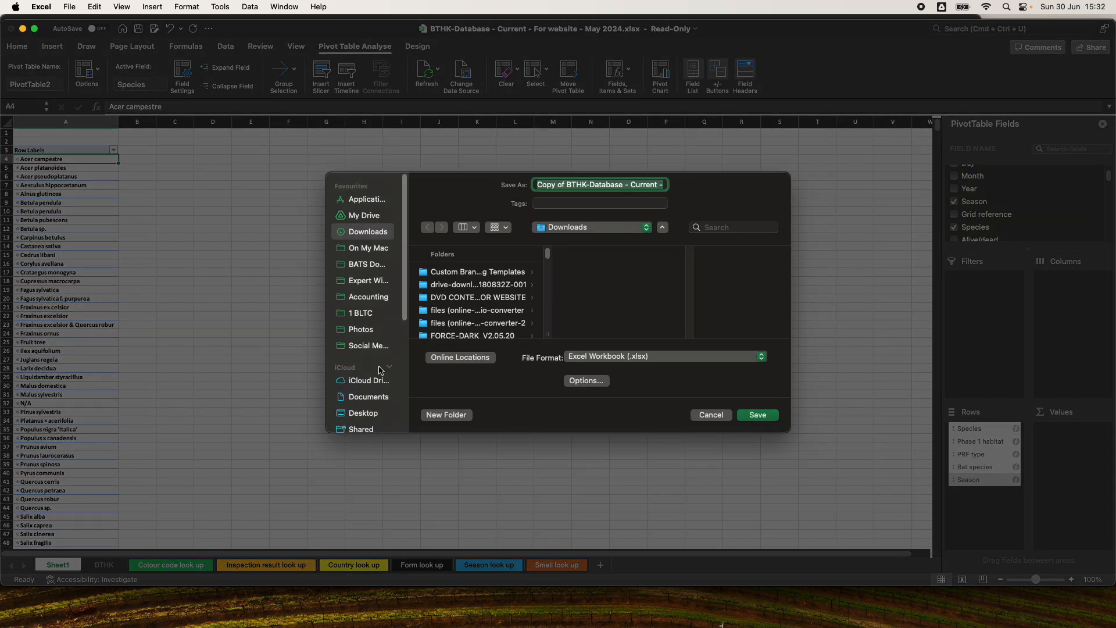
{"action": "left_click", "coordinate": [374, 415]}
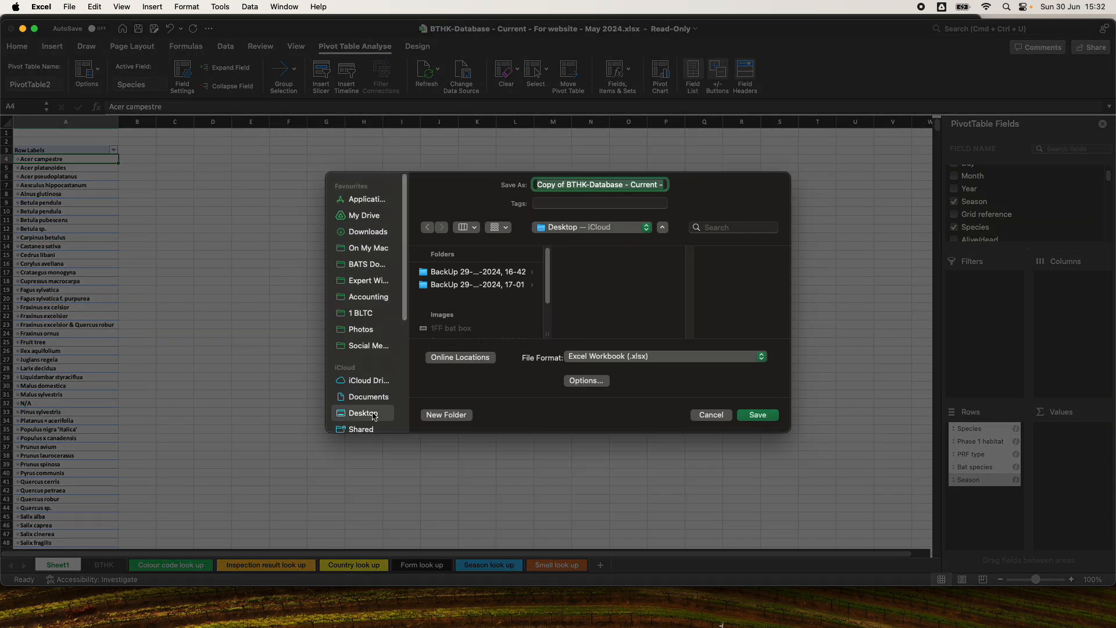
{"action": "left_click", "coordinate": [569, 186]}
{"action": "key", "text": "BackSpace"}
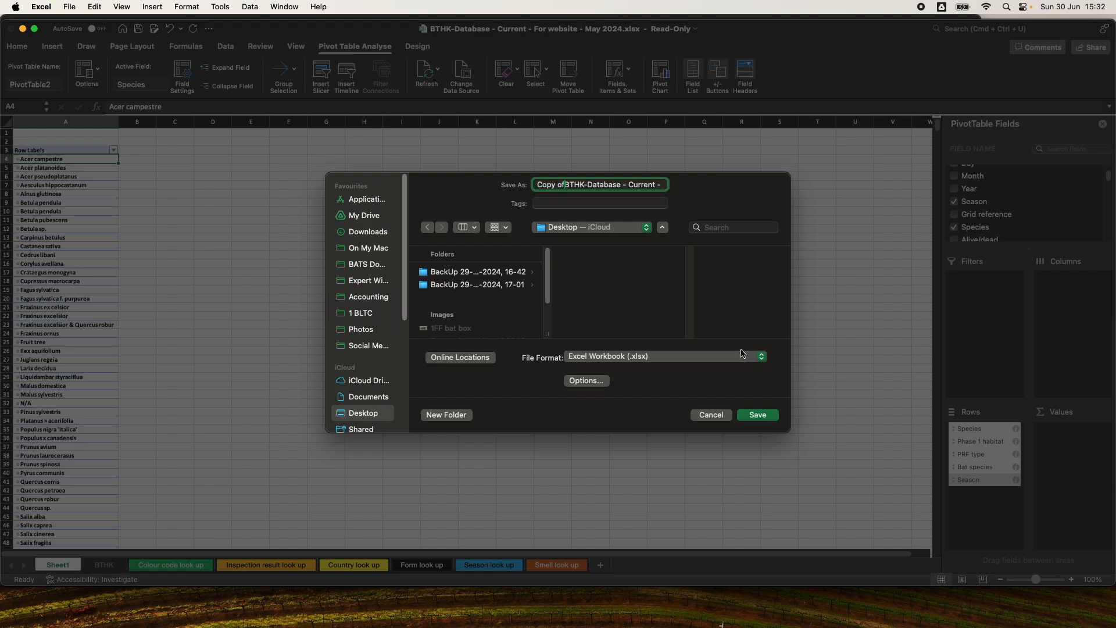
{"action": "key", "text": "BackSpace"}
{"action": "key", "text": "BackSpace"}
{"action": "key", "text": "BackSpace"}
{"action": "key", "text": "BackSpace"}
{"action": "key", "text": "BackSpace"}
{"action": "key", "text": "BackSpace"}
{"action": "key", "text": "BackSpace"}
{"action": "left_click", "coordinate": [765, 416]}
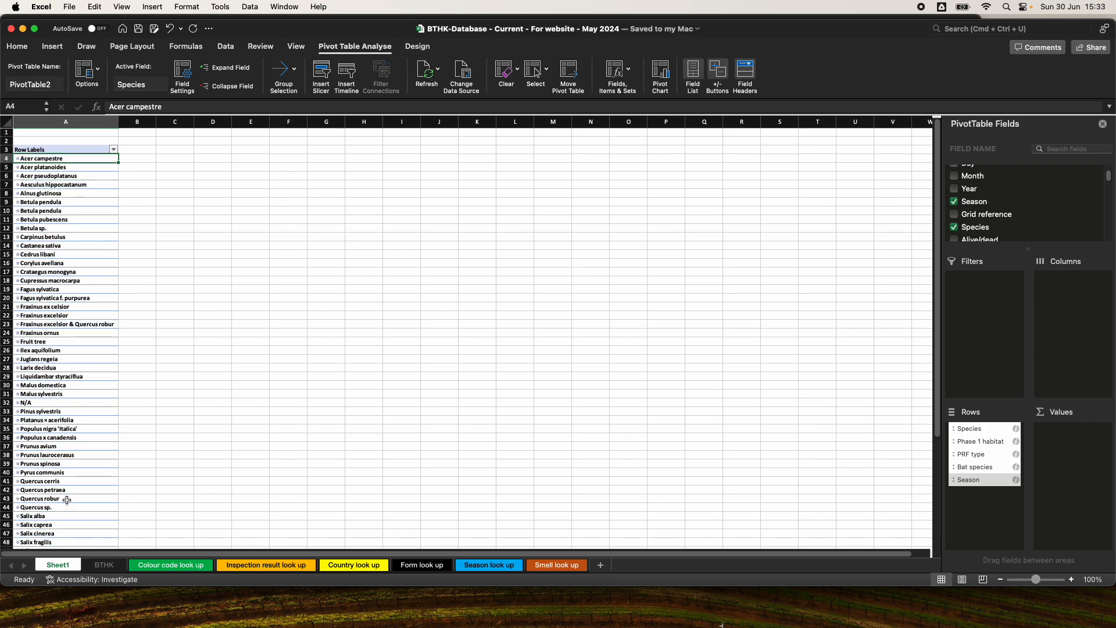
- Expand Quercus sp. in the pivot table and collapse the entire Phase 1 habitat field
{"action": "scroll", "coordinate": [67, 500], "scroll_direction": "down", "scroll_amount": 3}
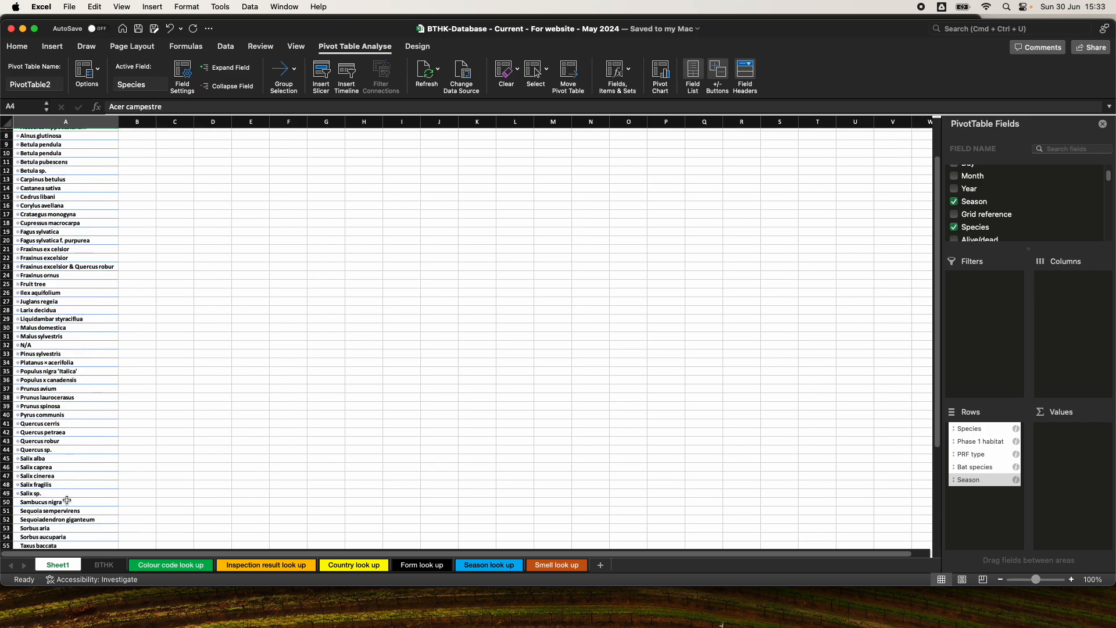
{"action": "left_click", "coordinate": [19, 450]}
{"action": "scroll", "coordinate": [156, 471], "scroll_direction": "down", "scroll_amount": 2}
{"action": "scroll", "coordinate": [156, 472], "scroll_direction": "down", "scroll_amount": 6}
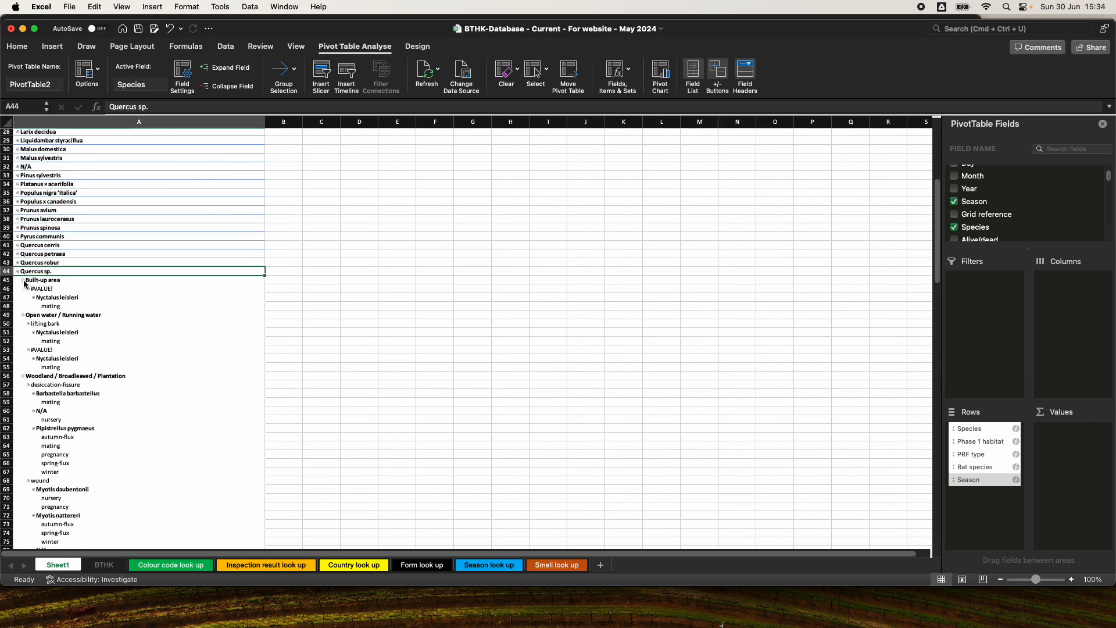
{"action": "right_click", "coordinate": [26, 282]}
{"action": "mouse_move", "coordinate": [87, 423]}
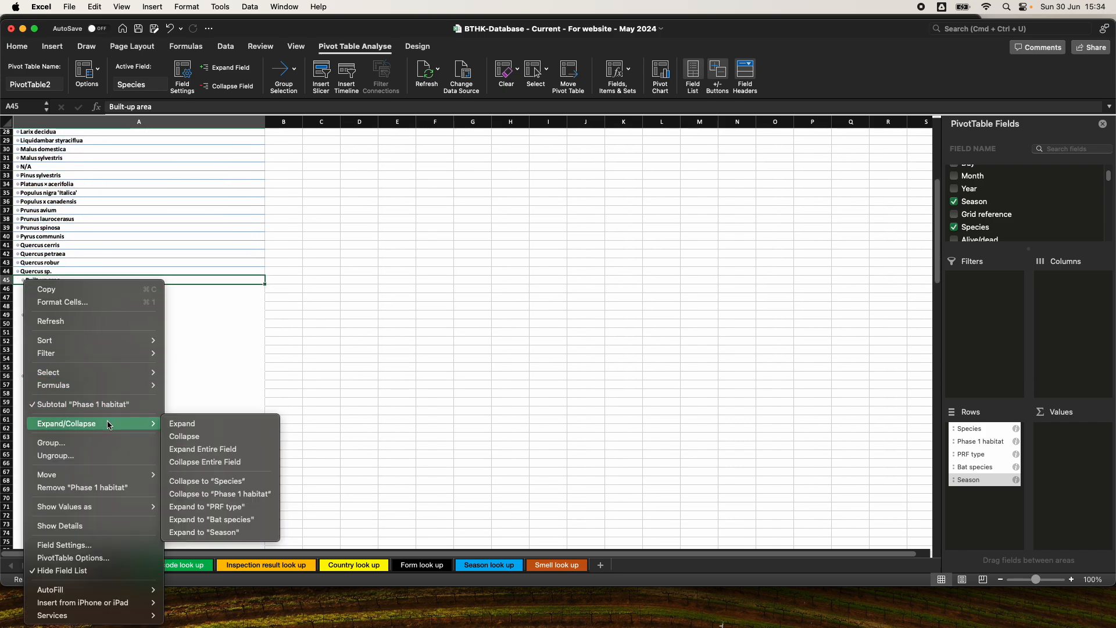
{"action": "left_click", "coordinate": [219, 465]}
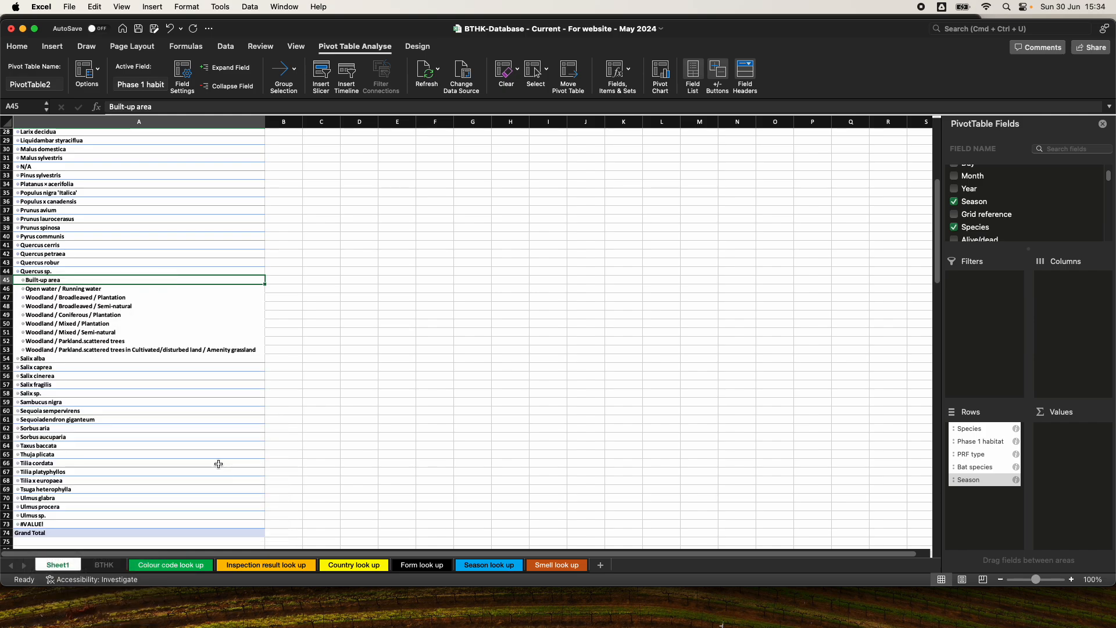
- Expand Quercus robur and its Woodland / Broadleaved / Semi-natural habitat
{"action": "left_click", "coordinate": [18, 263]}
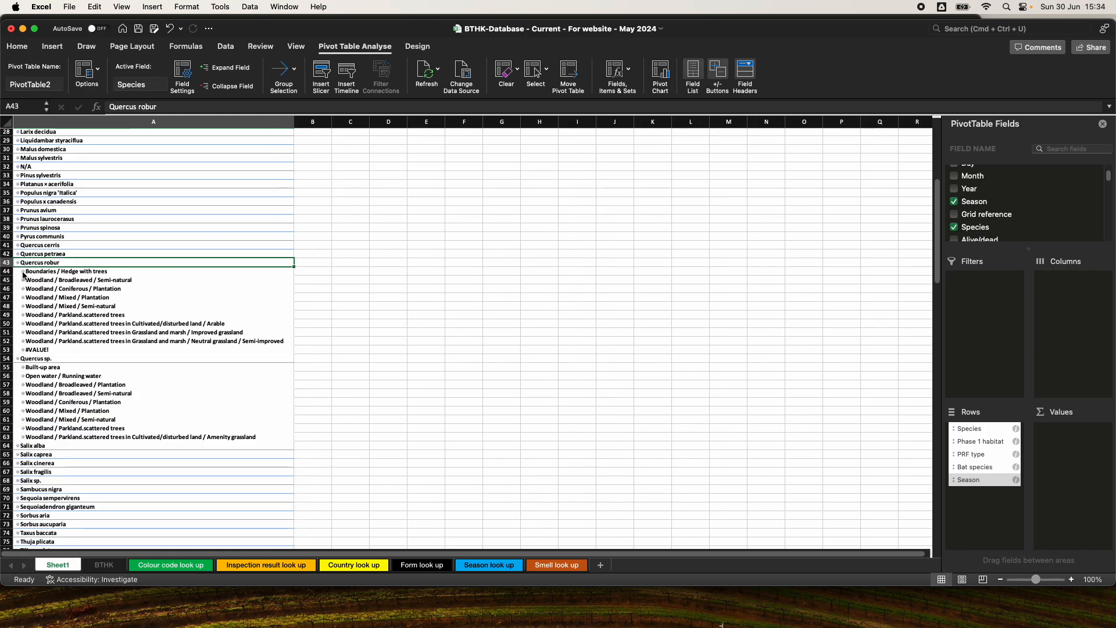
{"action": "right_click", "coordinate": [24, 273]}
{"action": "left_click", "coordinate": [435, 253]}
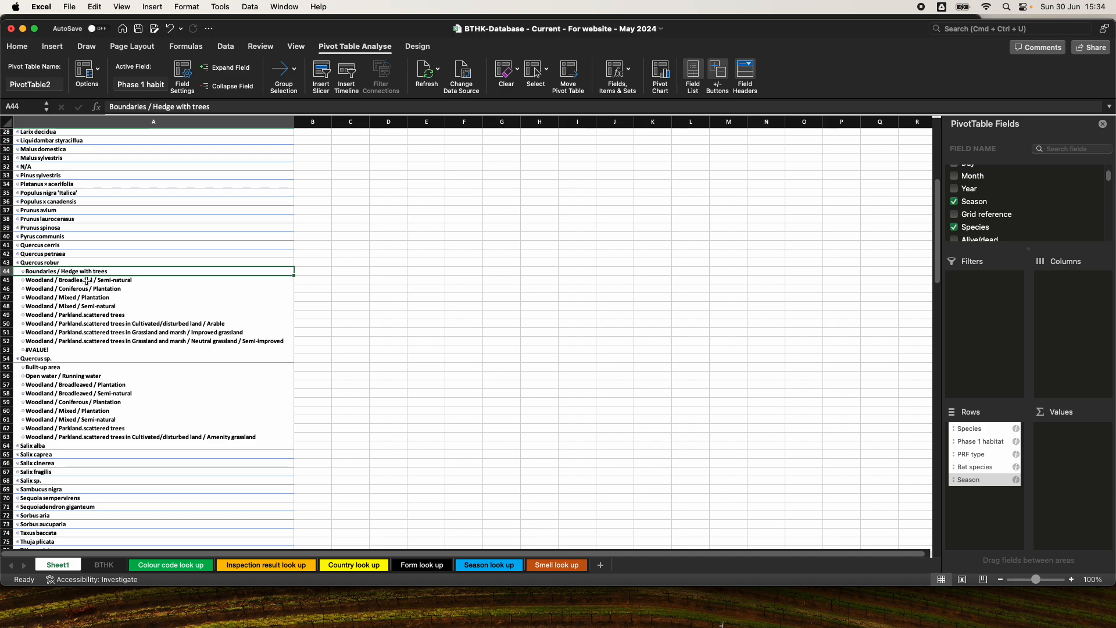
{"action": "left_click", "coordinate": [23, 281]}
{"action": "scroll", "coordinate": [174, 381], "scroll_direction": "down", "scroll_amount": 3}
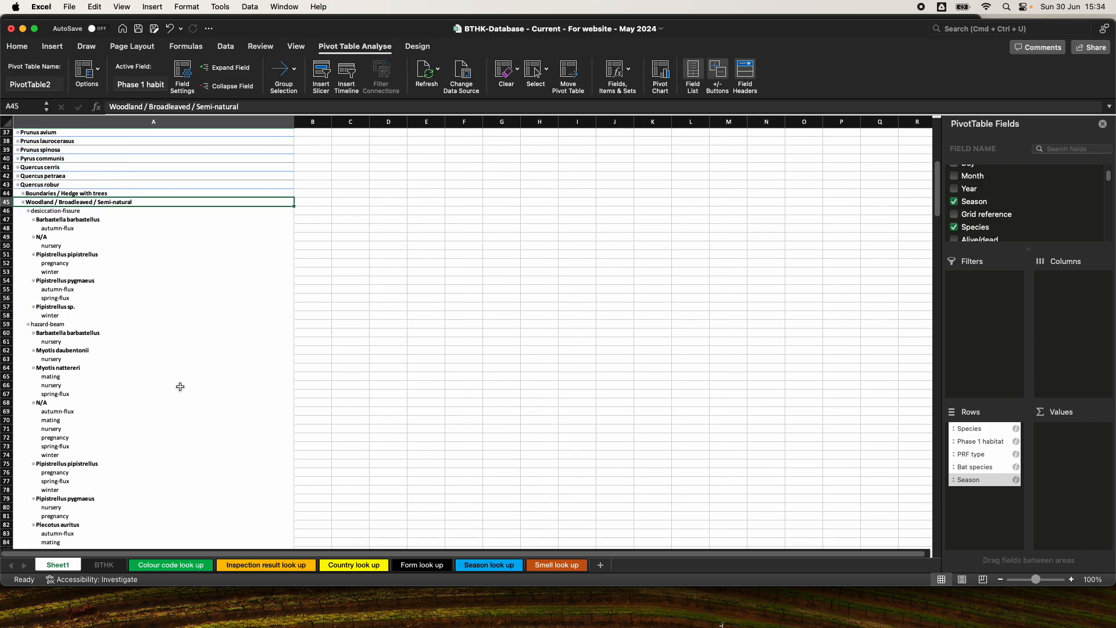
- Collapse the entire PRF type field and expand woodpecker-hole under Quercus robur's Woodland / Broadleaved / Semi-natural habitat
{"action": "right_click", "coordinate": [29, 213]}
{"action": "mouse_move", "coordinate": [134, 355]}
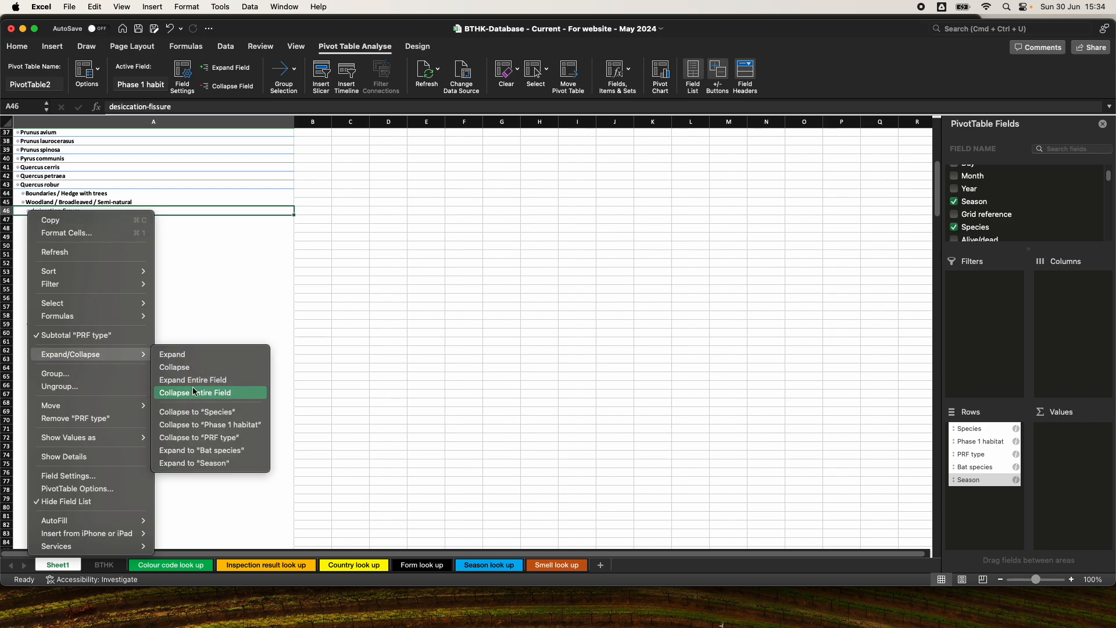
{"action": "left_click", "coordinate": [195, 393]}
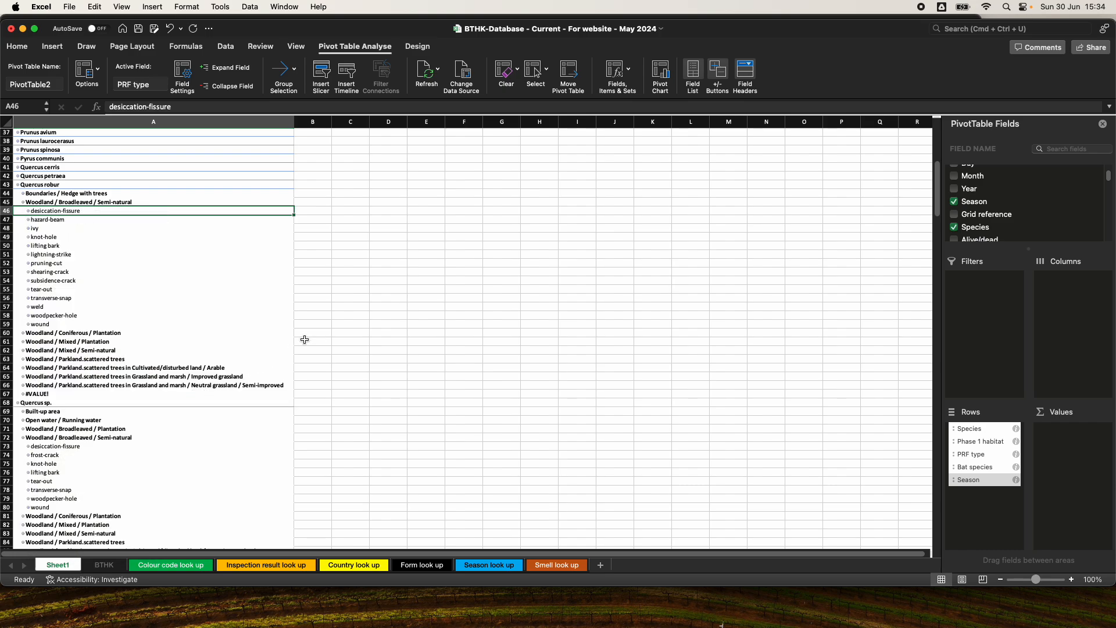
{"action": "left_click", "coordinate": [29, 315]}
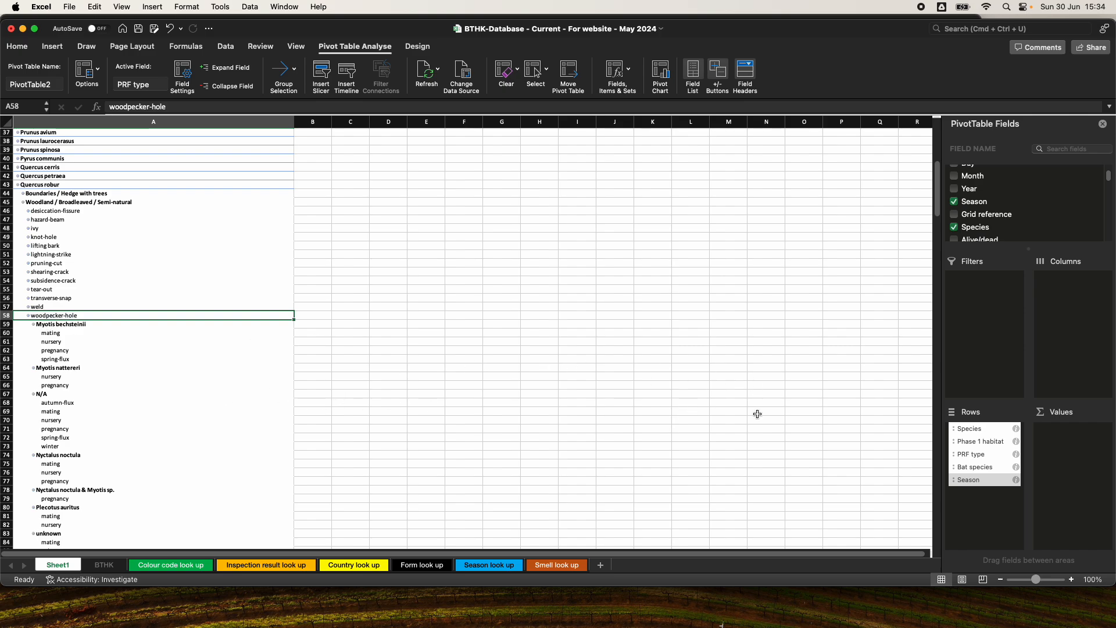
- Place Season above Bat species in the pivot table's rows and collapse the entire Season field
{"action": "left_click", "coordinate": [979, 481]}
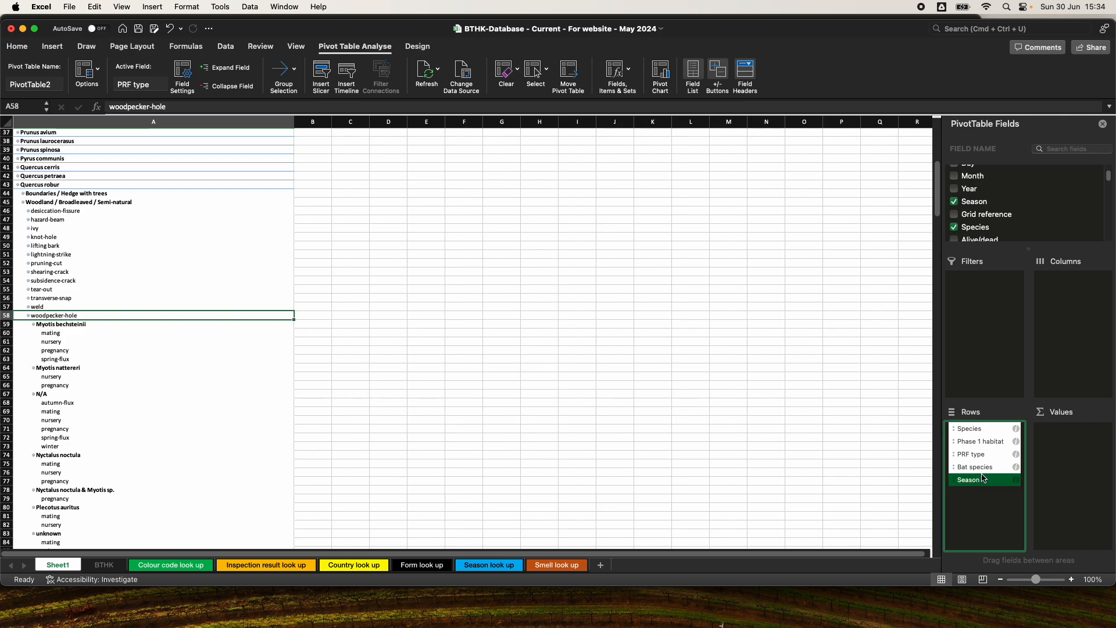
{"action": "mouse_move", "coordinate": [984, 487]}
{"action": "left_mouse_down"}
{"action": "mouse_move", "coordinate": [969, 470]}
{"action": "mouse_move", "coordinate": [975, 481]}
{"action": "left_mouse_up"}
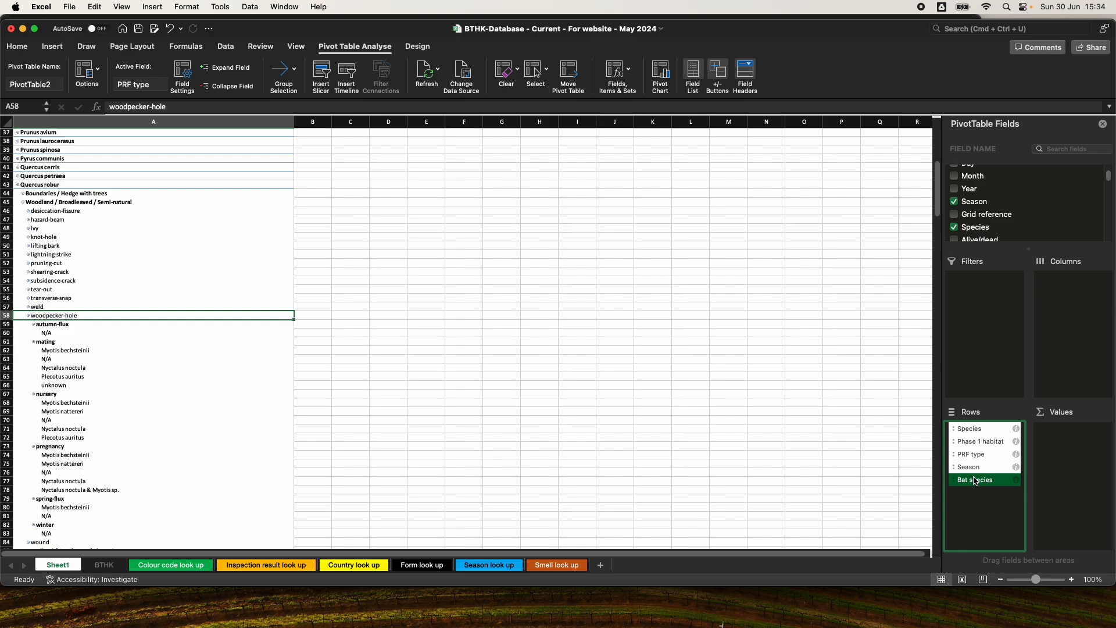
{"action": "right_click", "coordinate": [35, 326]}
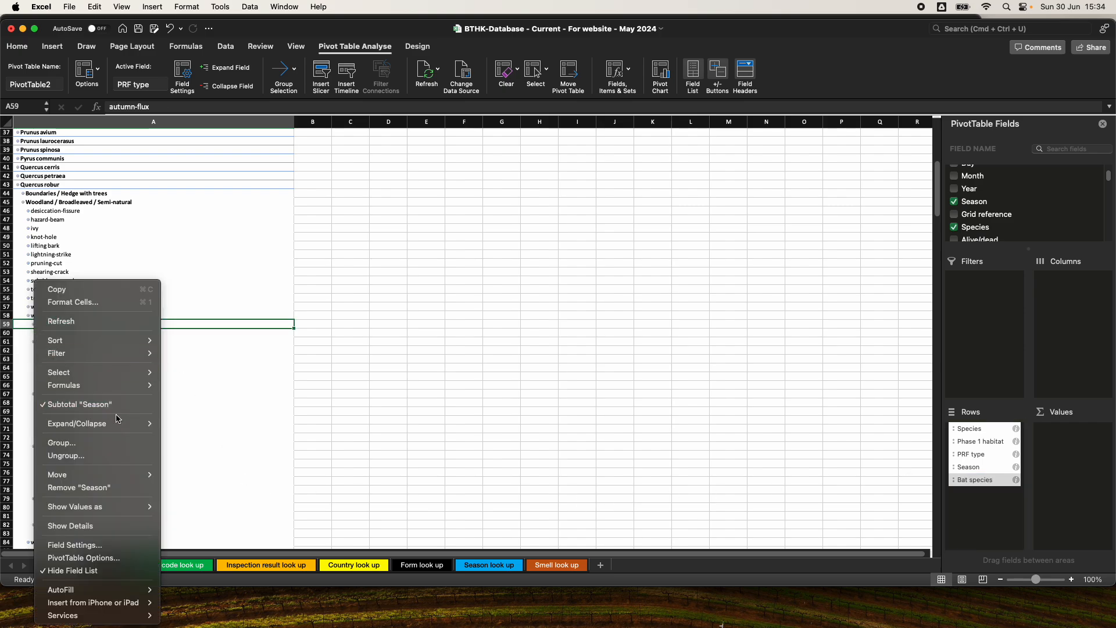
{"action": "left_click", "coordinate": [198, 462]}
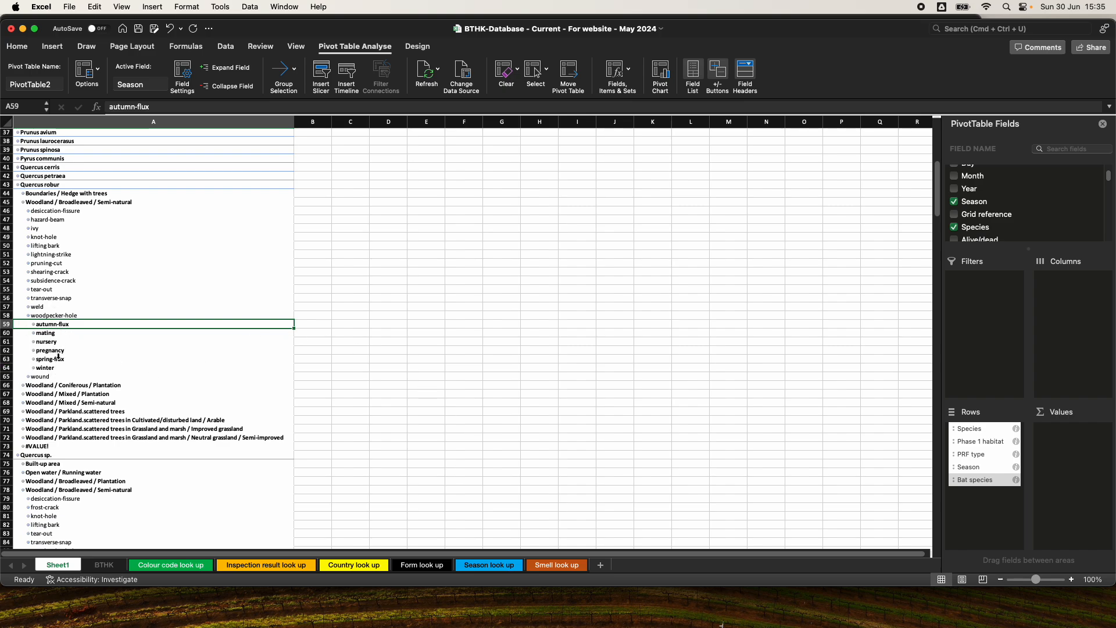
- Expand the autumn-flux, mating, nursery, pregnancy, spring-flux and winter seasons under Quercus robur's woodpecker-hole to show the bat species
{"action": "left_click", "coordinate": [34, 324]}
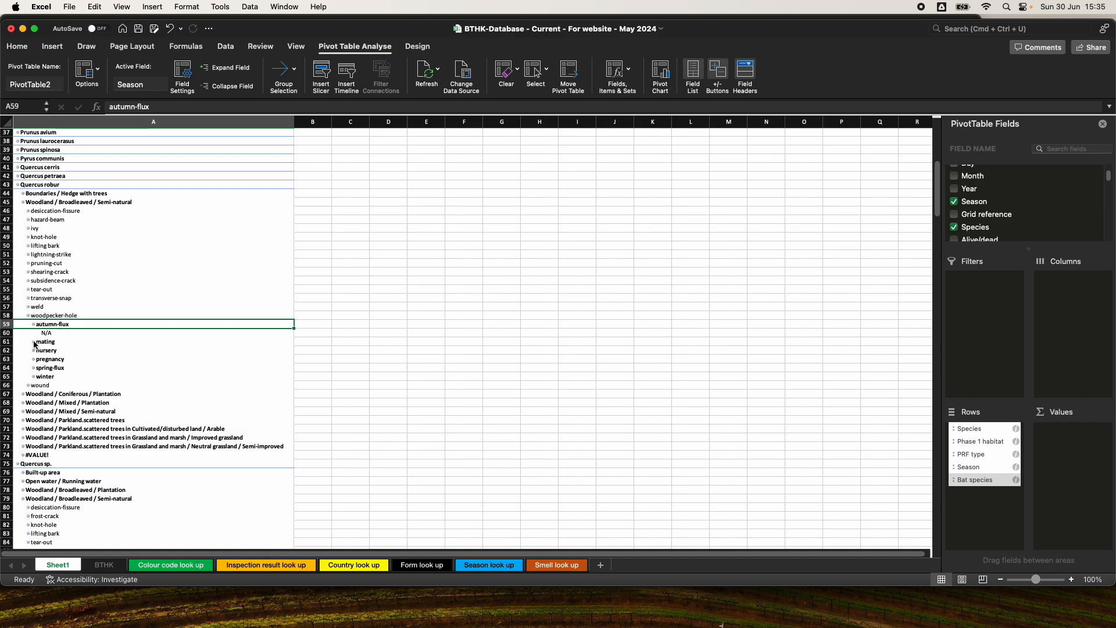
{"action": "left_click", "coordinate": [33, 342]}
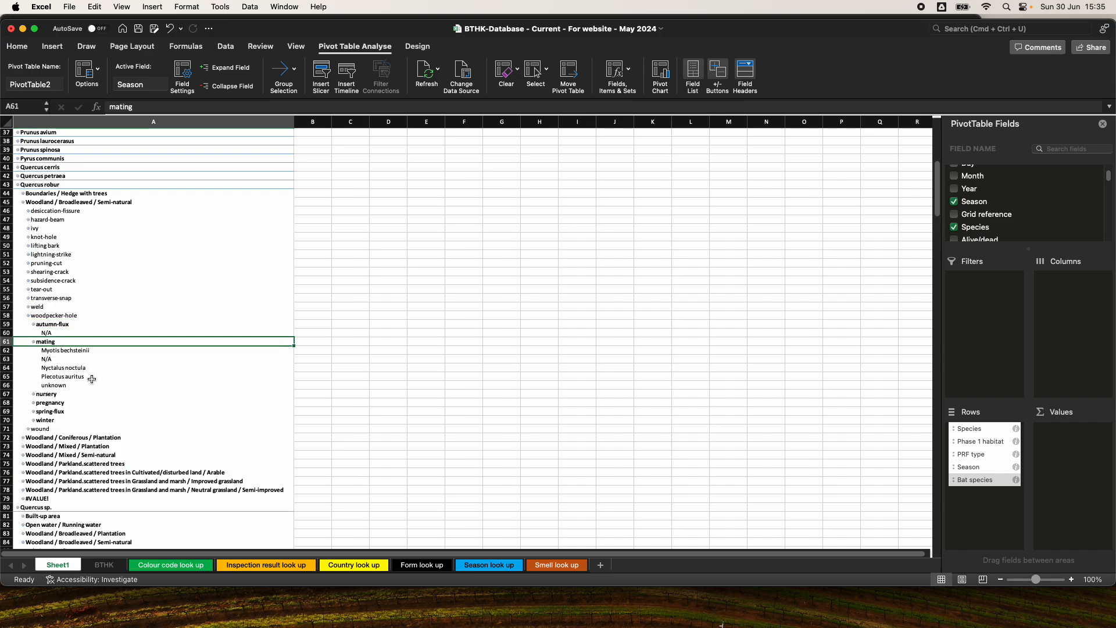
{"action": "left_click", "coordinate": [33, 394]}
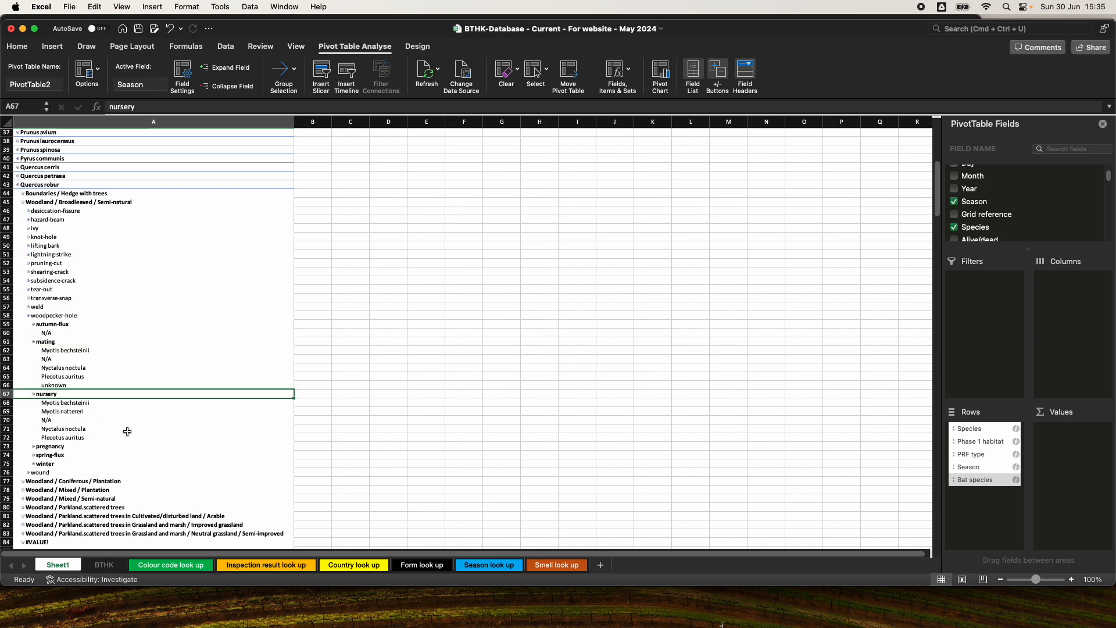
{"action": "left_click", "coordinate": [34, 446]}
{"action": "scroll", "coordinate": [79, 461], "scroll_direction": "down", "scroll_amount": 2}
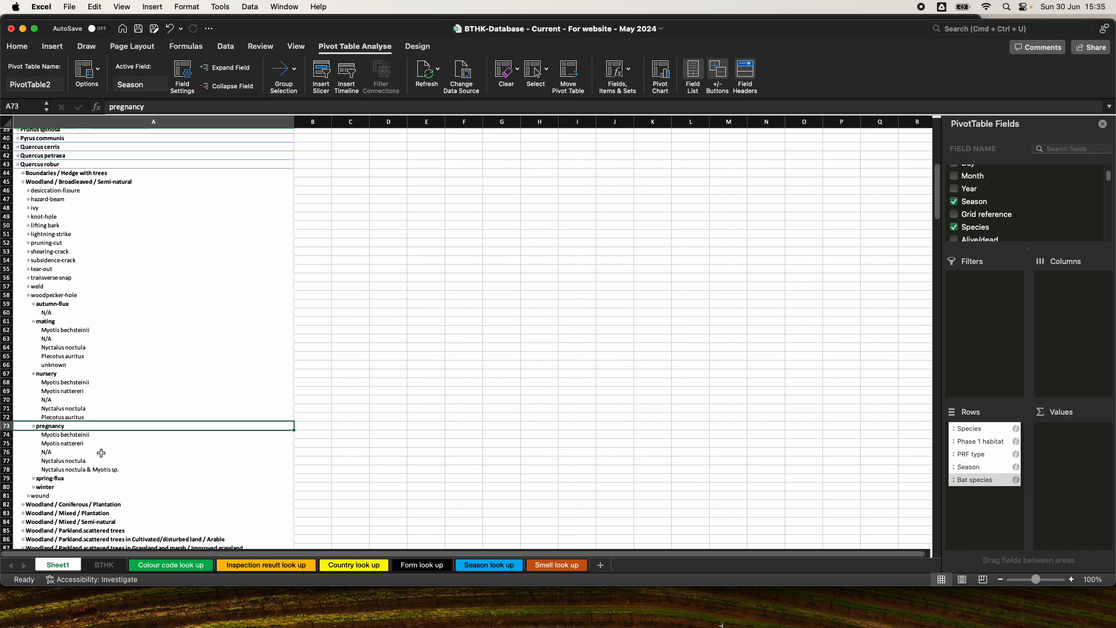
{"action": "left_click", "coordinate": [34, 479]}
{"action": "scroll", "coordinate": [120, 482], "scroll_direction": "down", "scroll_amount": 2}
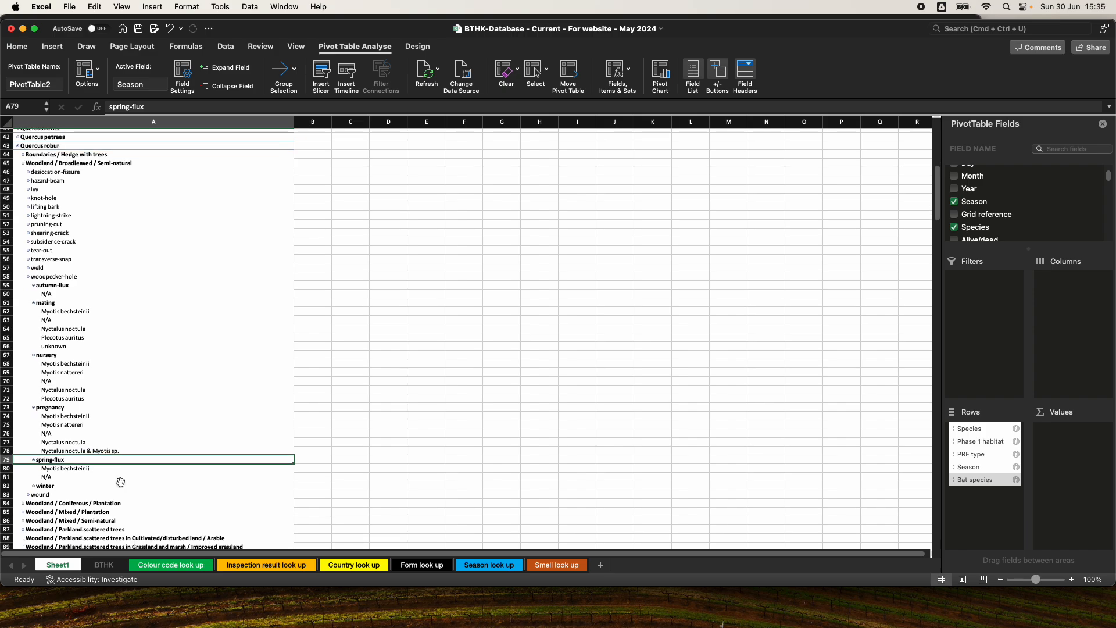
{"action": "left_click", "coordinate": [33, 486]}
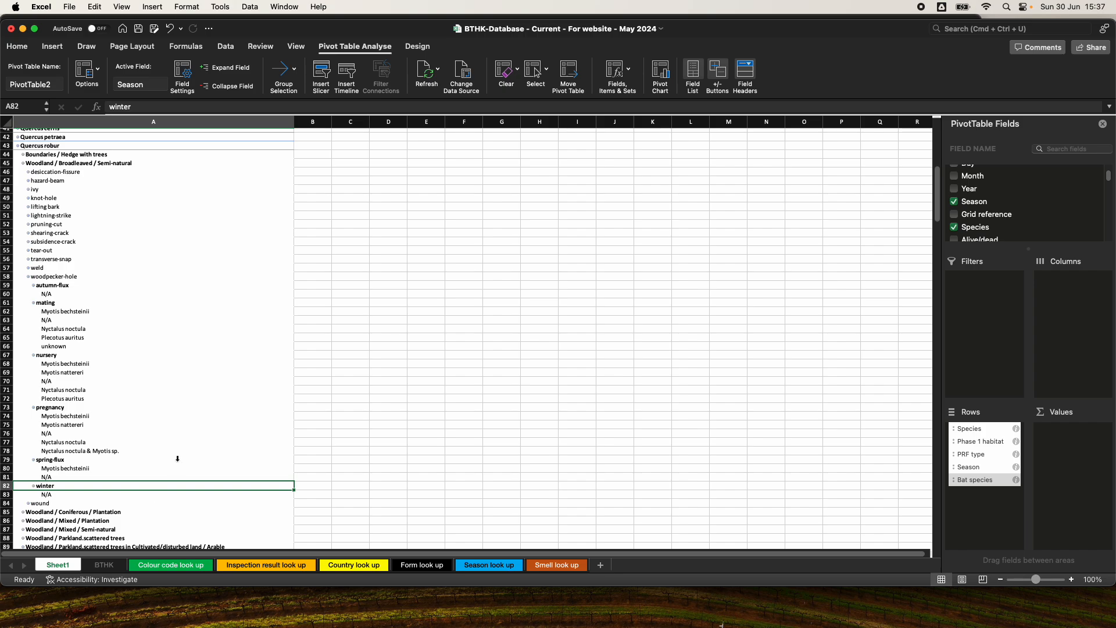
- Collapse the Quercus robur species group
{"action": "scroll", "coordinate": [256, 436], "scroll_direction": "up", "scroll_amount": 2}
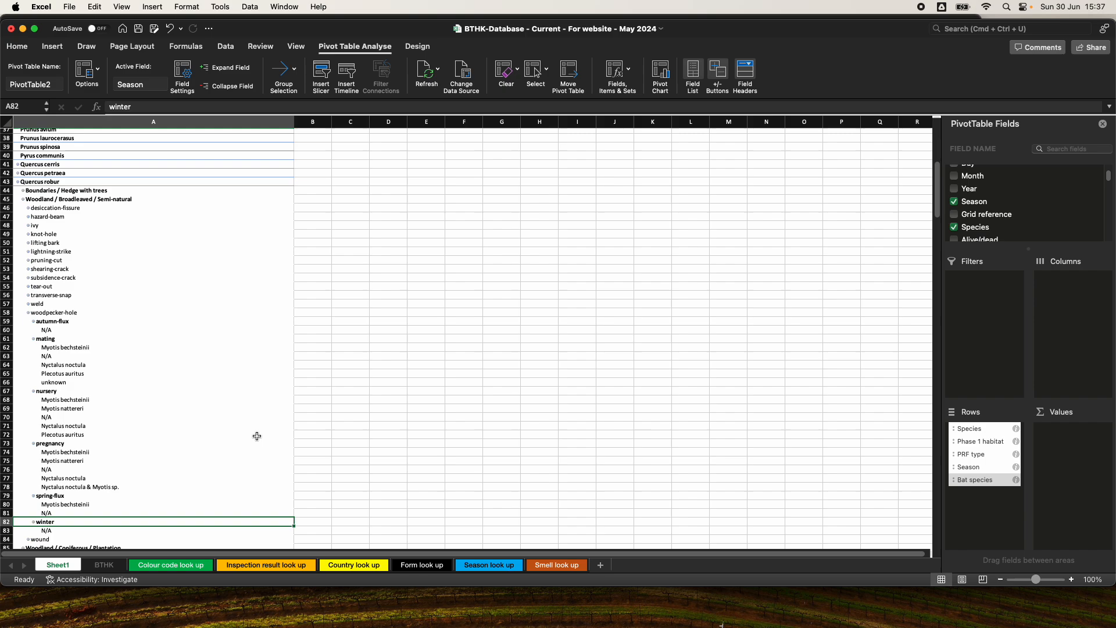
{"action": "left_click", "coordinate": [18, 181]}
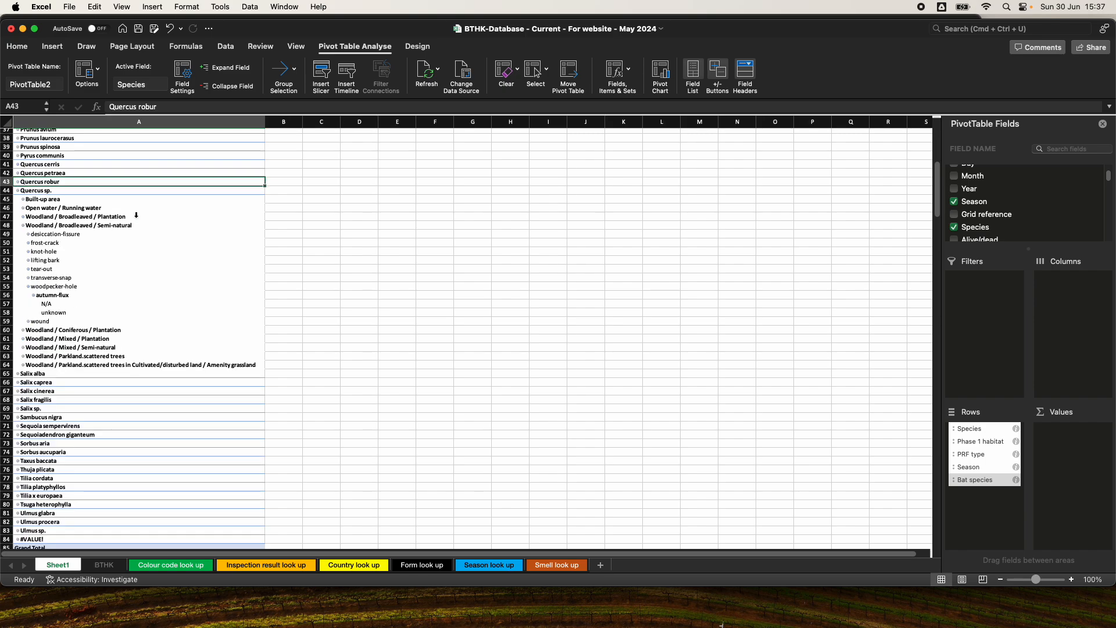
- Expand Fraxinus excelsior and collapse its Woodland / Broadleaved / Semi-natural habitat
{"action": "scroll", "coordinate": [136, 216], "scroll_direction": "up", "scroll_amount": 4}
{"action": "scroll", "coordinate": [136, 216], "scroll_direction": "up", "scroll_amount": 6}
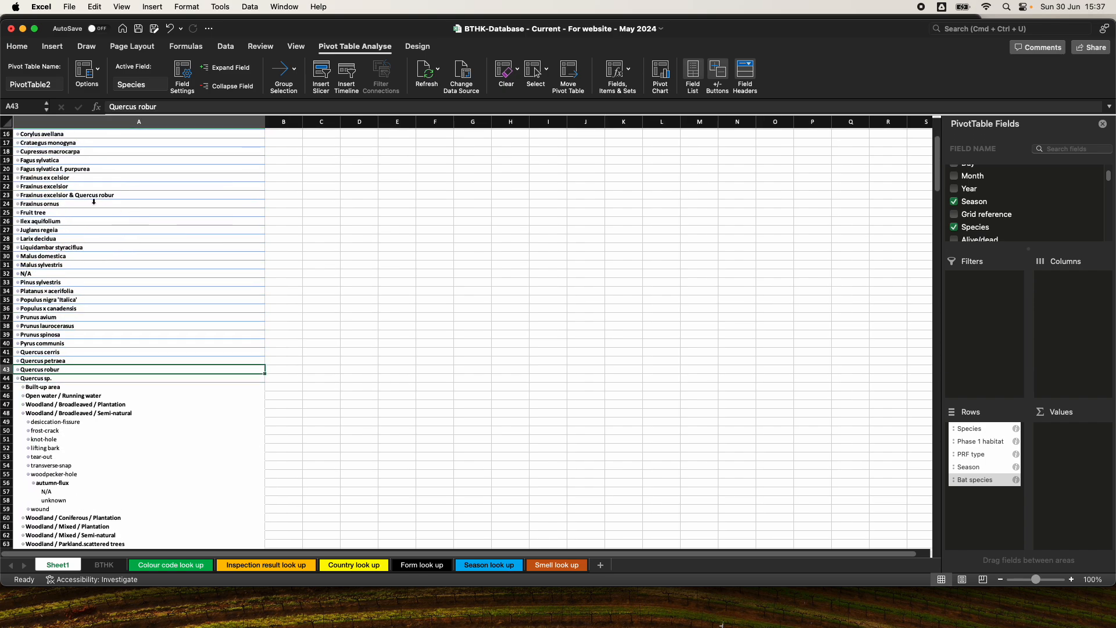
{"action": "left_click", "coordinate": [18, 186]}
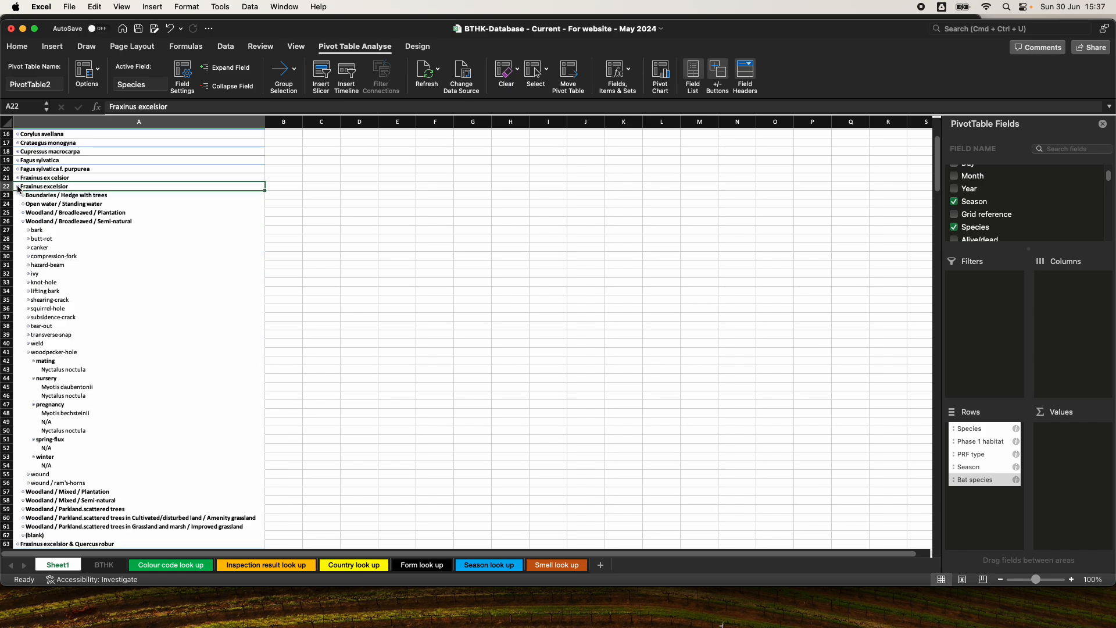
{"action": "left_click", "coordinate": [23, 222]}
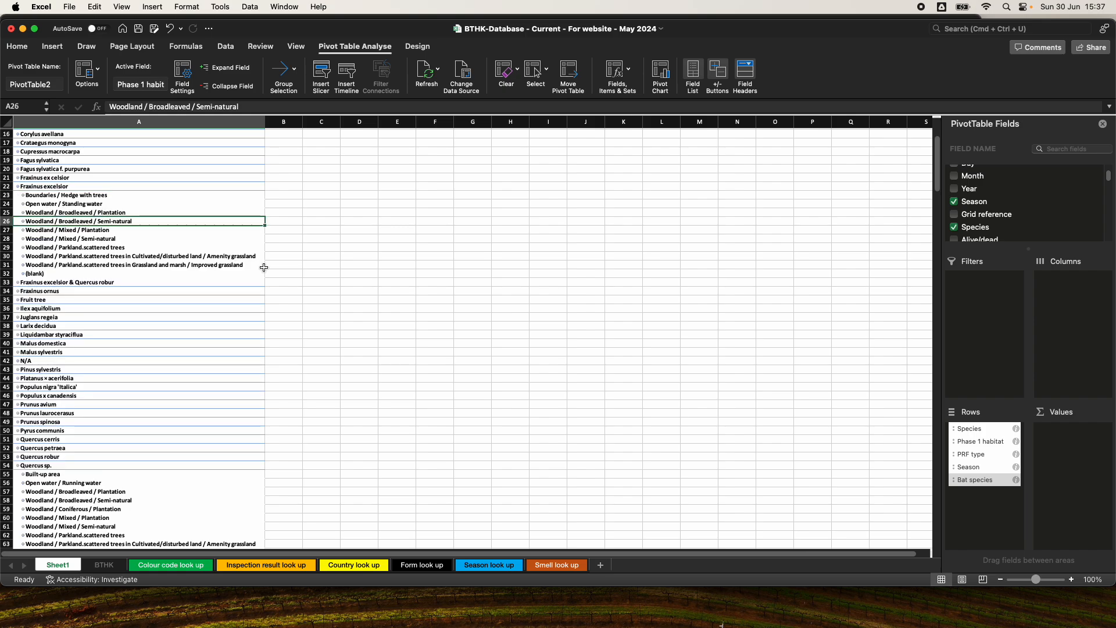
{"action": "scroll", "coordinate": [326, 325], "scroll_direction": "up", "scroll_amount": 3}
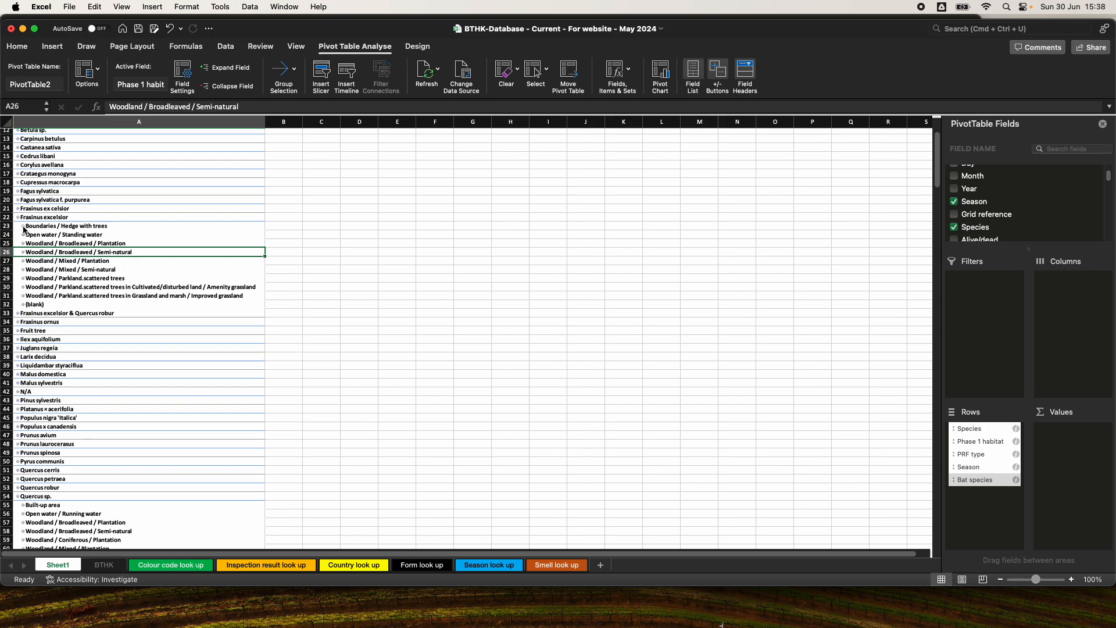
- Expand the Boundaries / Hedge with trees habitat under Fraxinus excelsior and its hazard-beam PRF type
{"action": "left_click", "coordinate": [23, 227]}
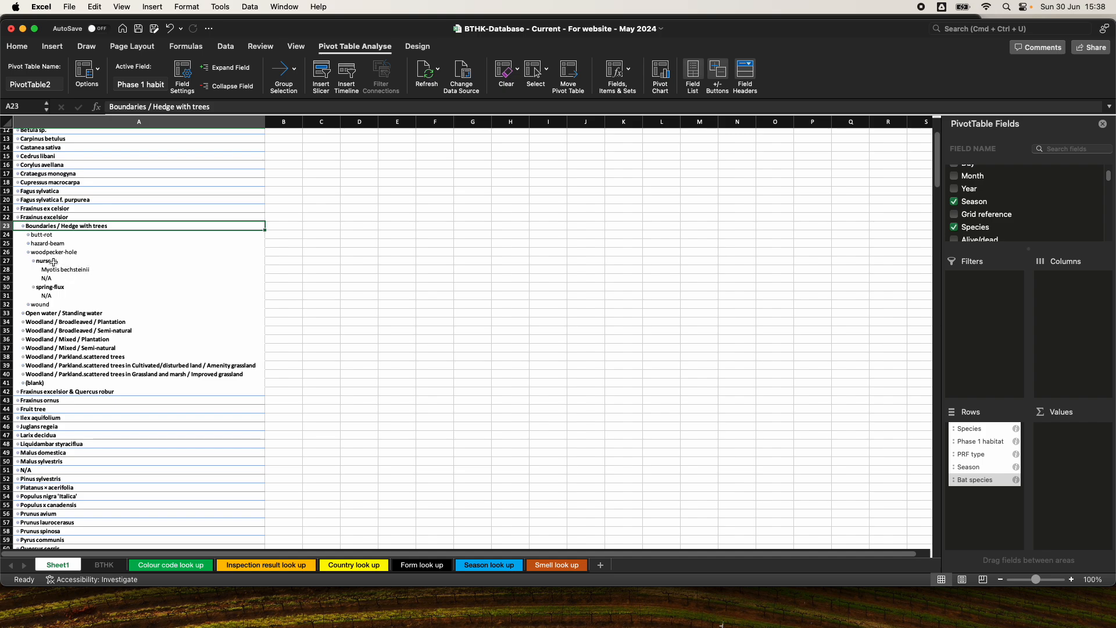
{"action": "left_click", "coordinate": [28, 243]}
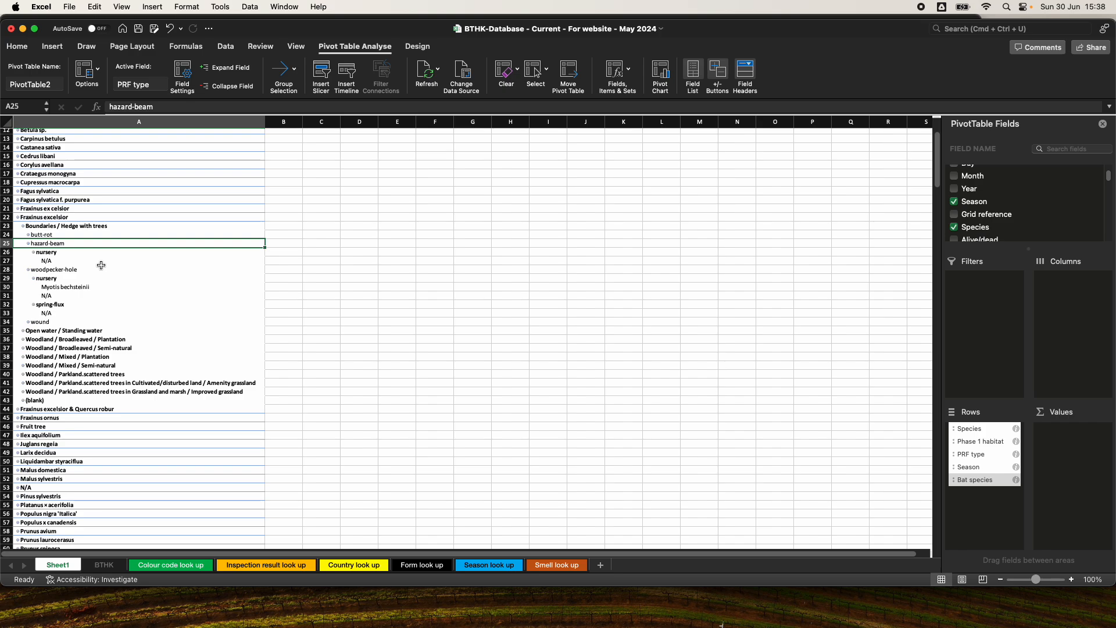
- Switch to the BTHK database open in Google Sheets in Safari and save the XLSX file as a Google Sheets copy
{"action": "left_click", "coordinate": [24, 30]}
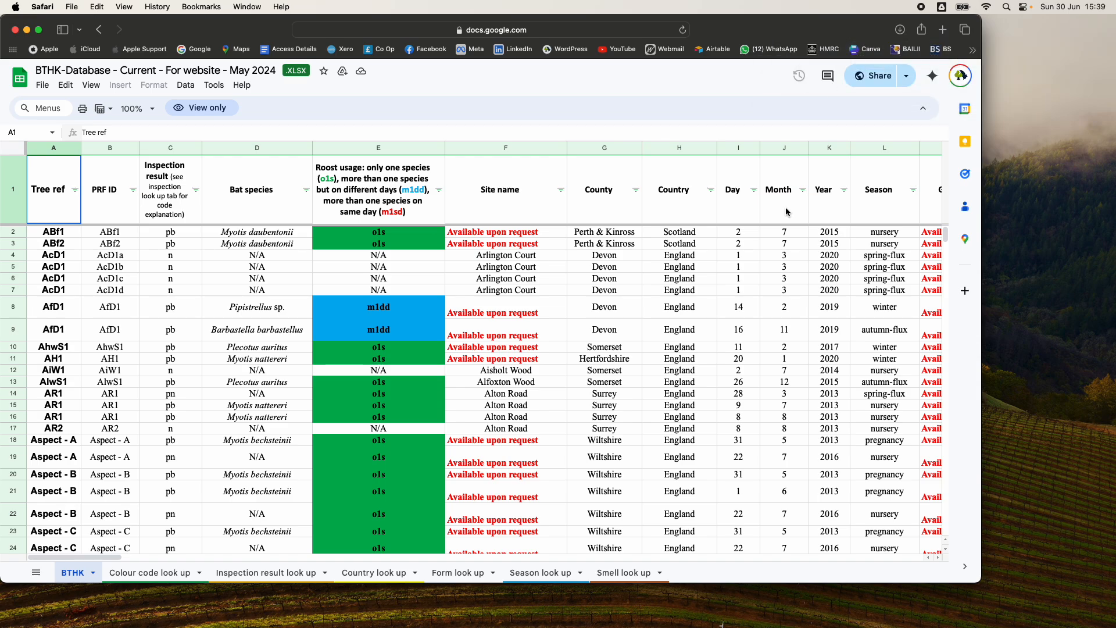
{"action": "left_click", "coordinate": [41, 87]}
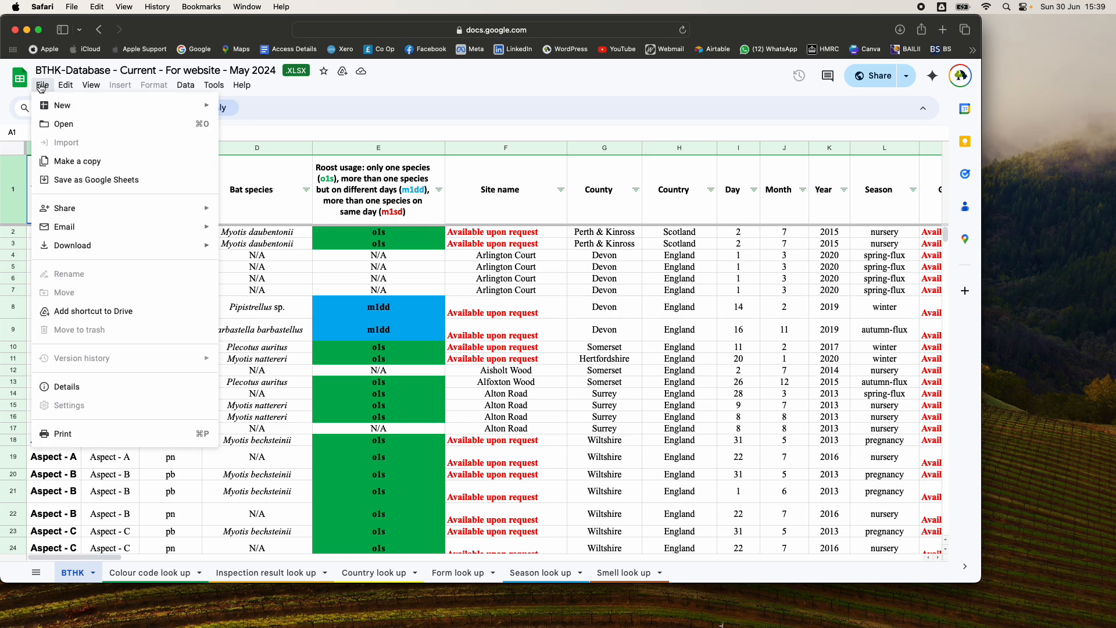
{"action": "left_click", "coordinate": [165, 180]}
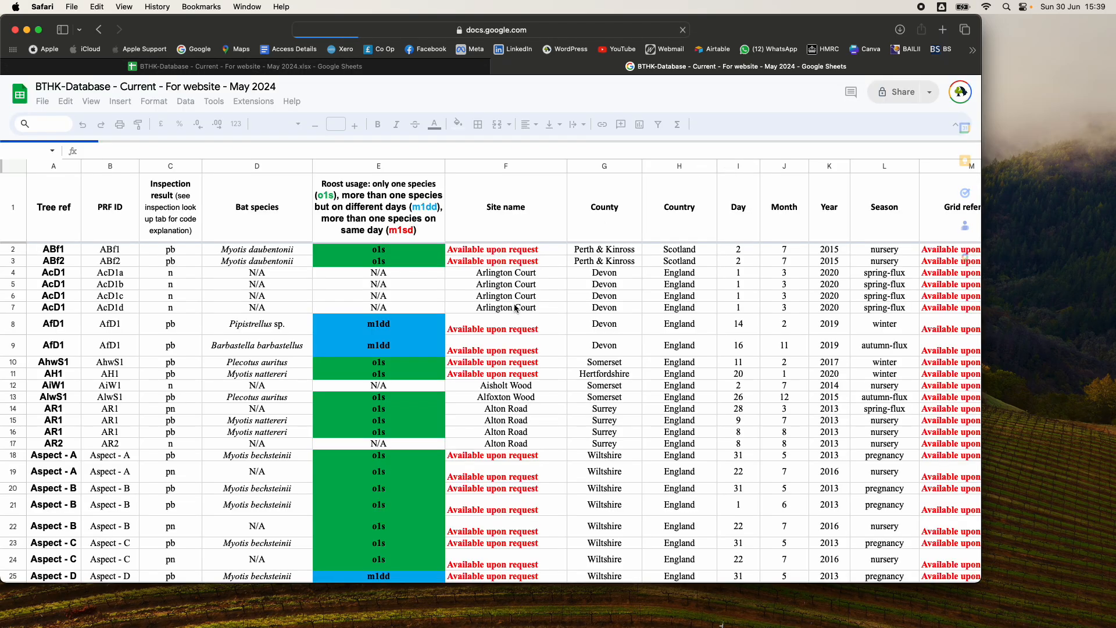
- Insert a pivot table of the range BTHK!A1:DQ8553 on a new sheet and add Species to its rows
{"action": "left_click", "coordinate": [118, 104]}
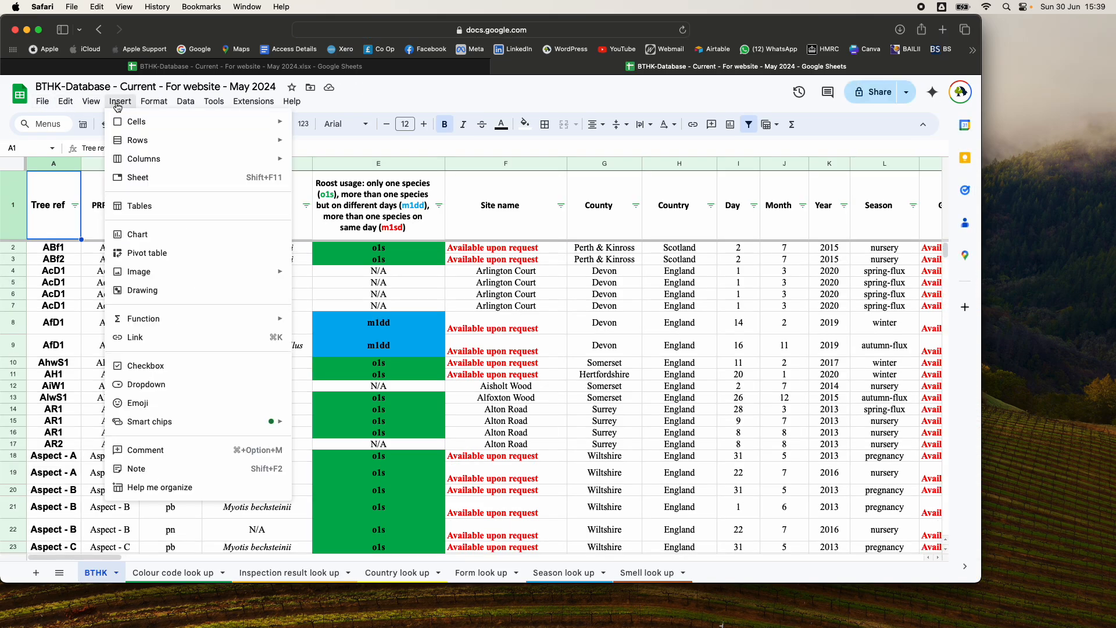
{"action": "left_click", "coordinate": [163, 253]}
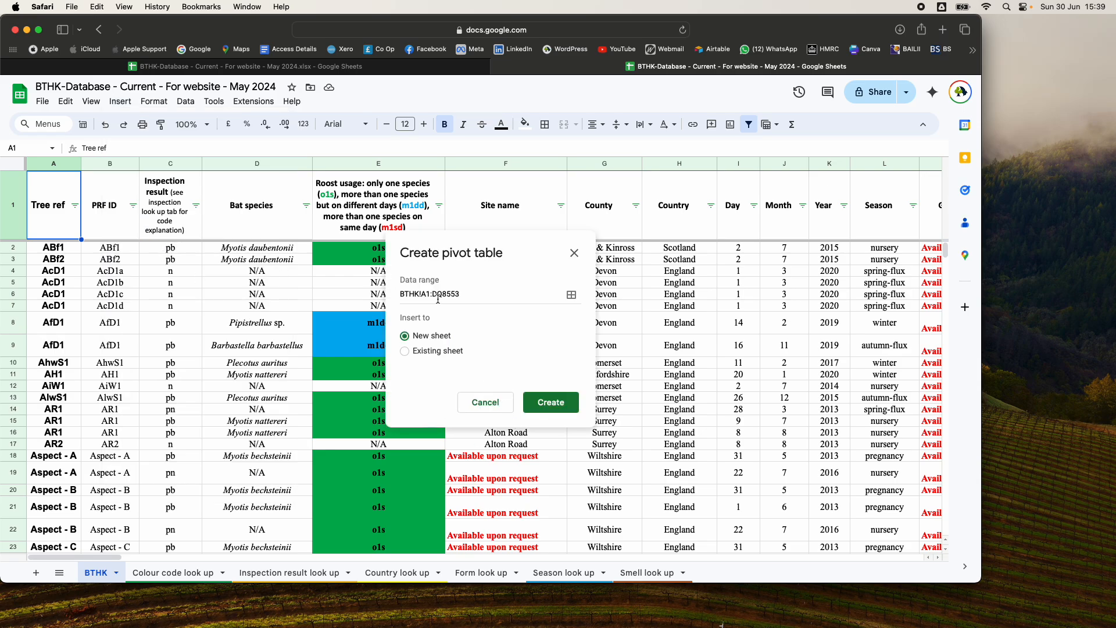
{"action": "left_click", "coordinate": [558, 405]}
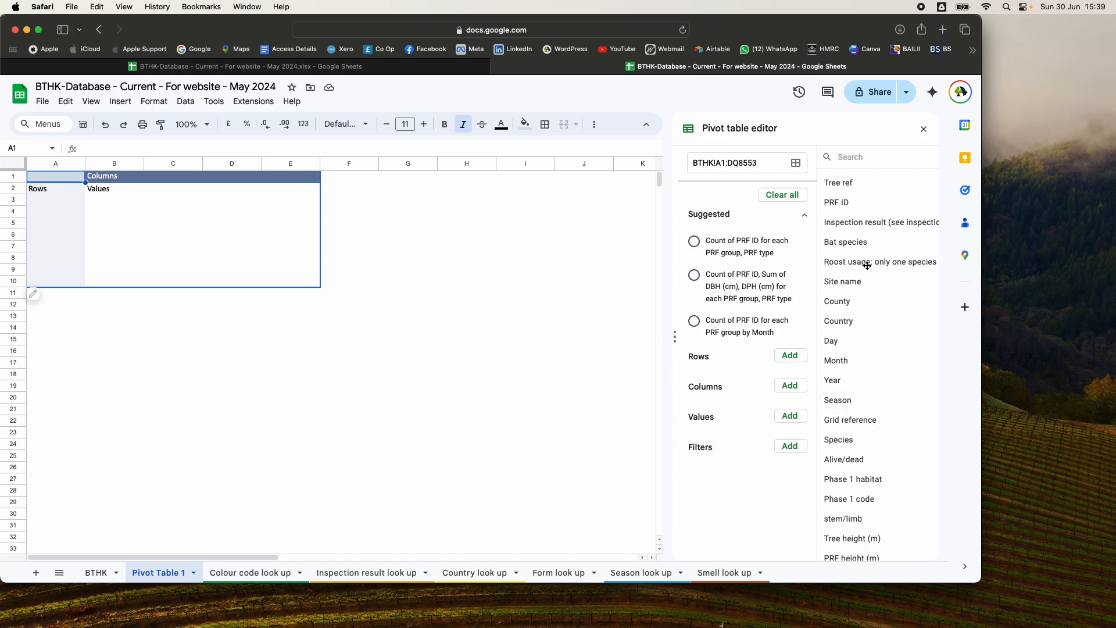
{"action": "left_click_drag", "start_coordinate": [843, 440], "coordinate": [721, 365]}
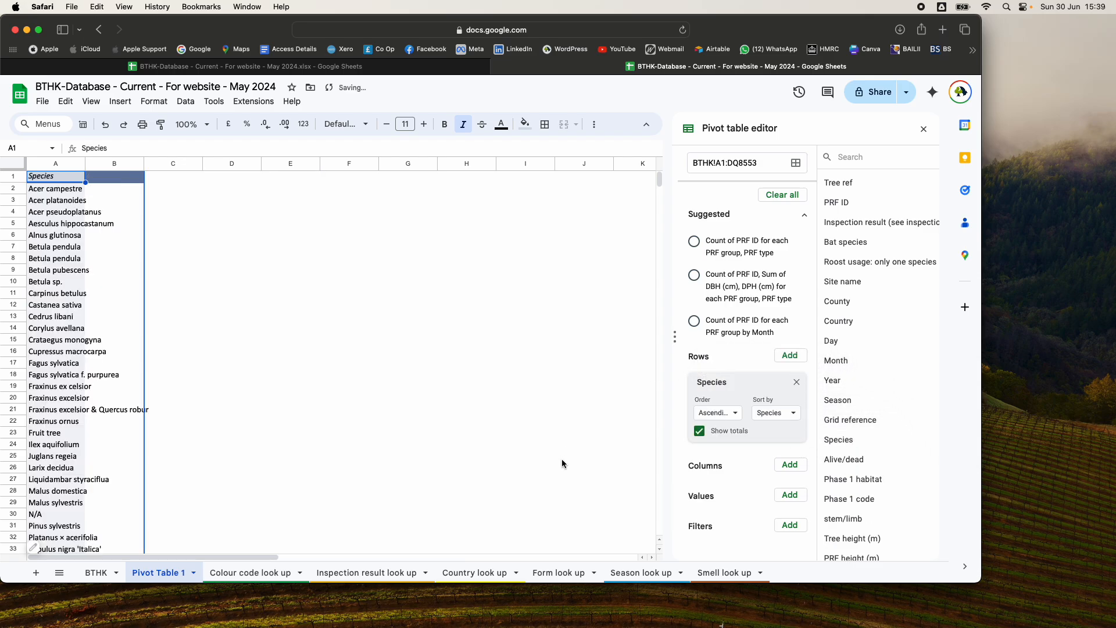
- Check the order of the row fields in the Excel pivot table and return to the Google Sheets pivot table
{"action": "key", "text": "ctrl+Up"}
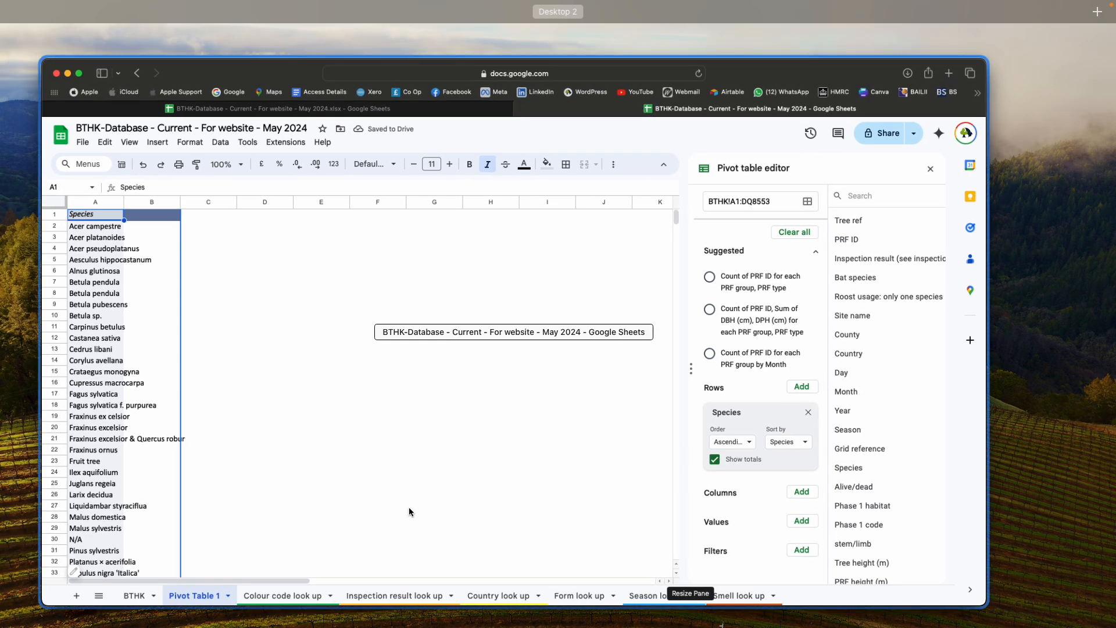
{"action": "left_click", "coordinate": [410, 509]}
{"action": "key", "text": "ctrl+Right"}
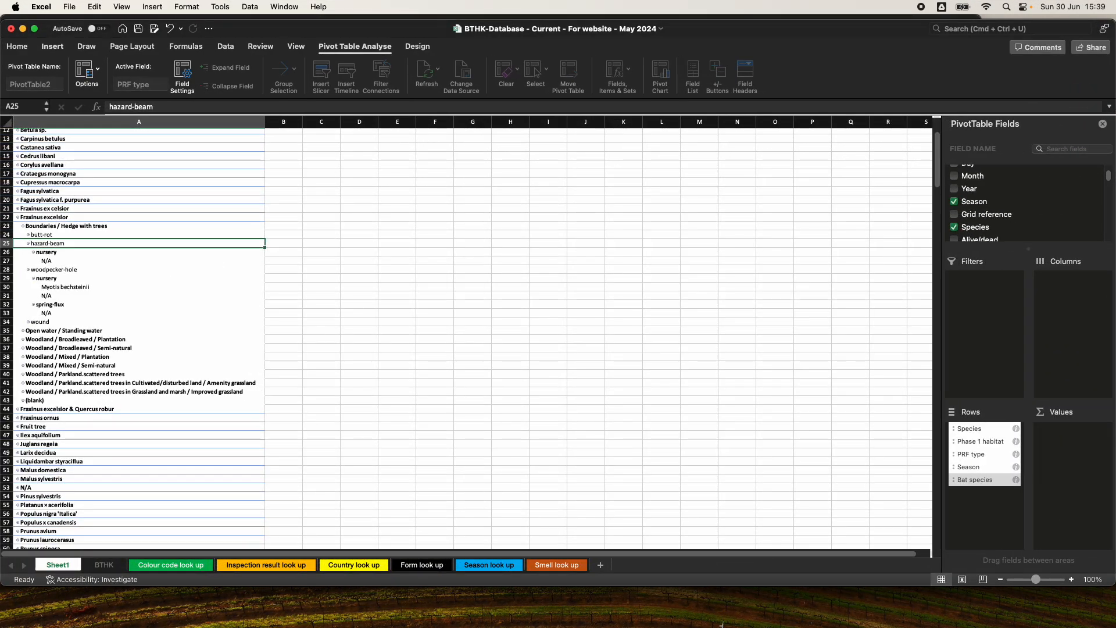
{"action": "key", "text": "ctrl+Up"}
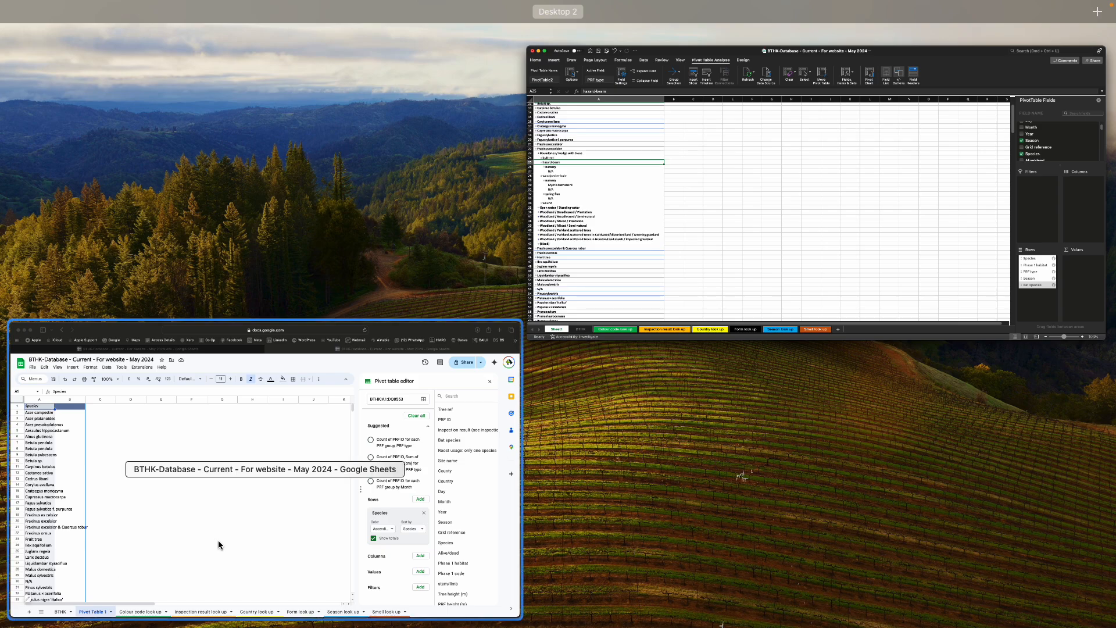
{"action": "left_click", "coordinate": [216, 539]}
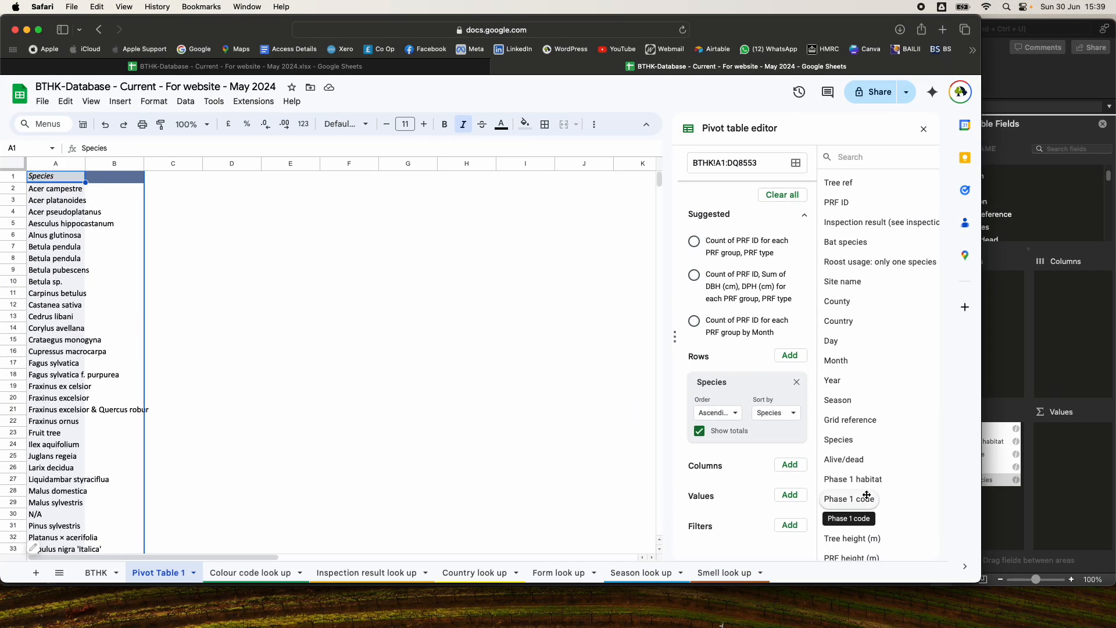
- Add Phase 1 habitat and PRF type to the pivot table's rows below Species
{"action": "left_click_drag", "start_coordinate": [859, 478], "coordinate": [734, 459]}
{"action": "scroll", "coordinate": [860, 475], "scroll_direction": "down", "scroll_amount": 5}
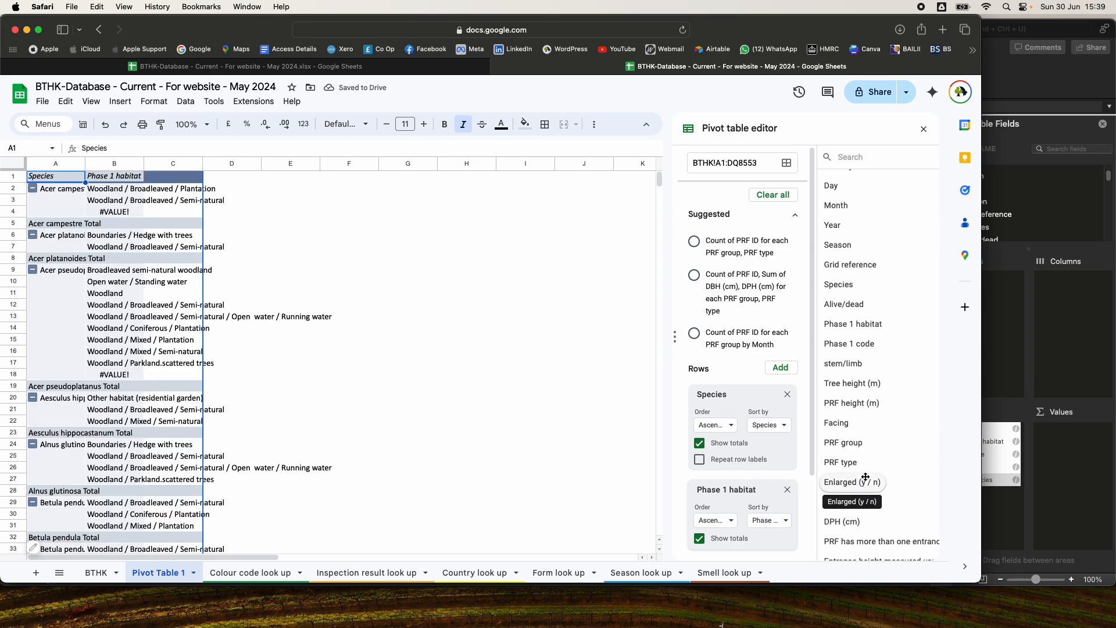
{"action": "scroll", "coordinate": [865, 477], "scroll_direction": "down", "scroll_amount": 2}
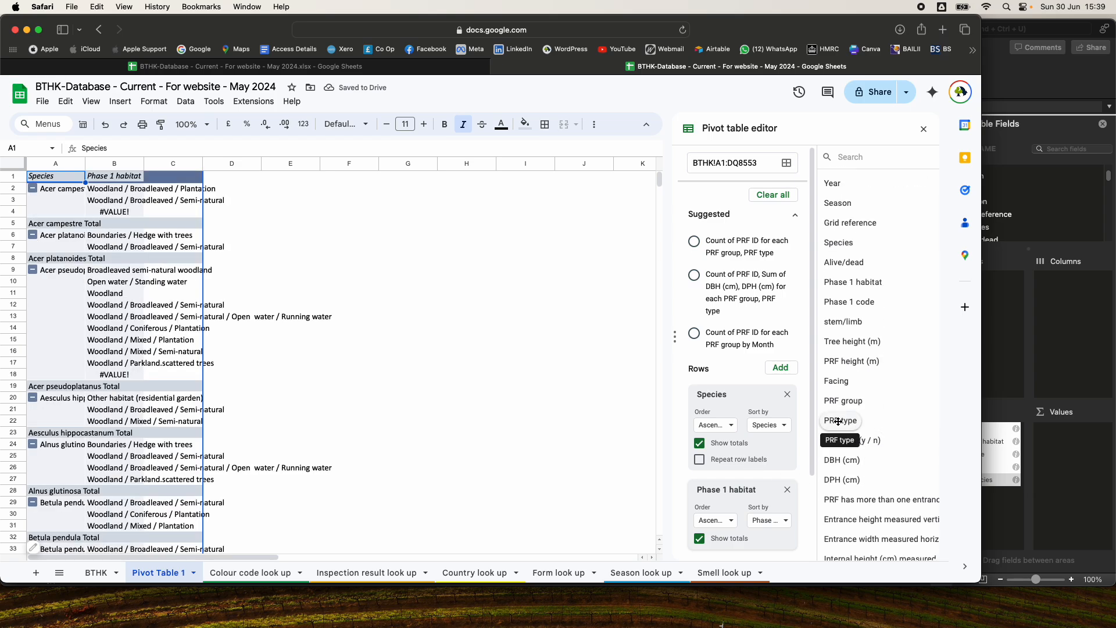
{"action": "left_click_drag", "start_coordinate": [843, 420], "coordinate": [721, 544]}
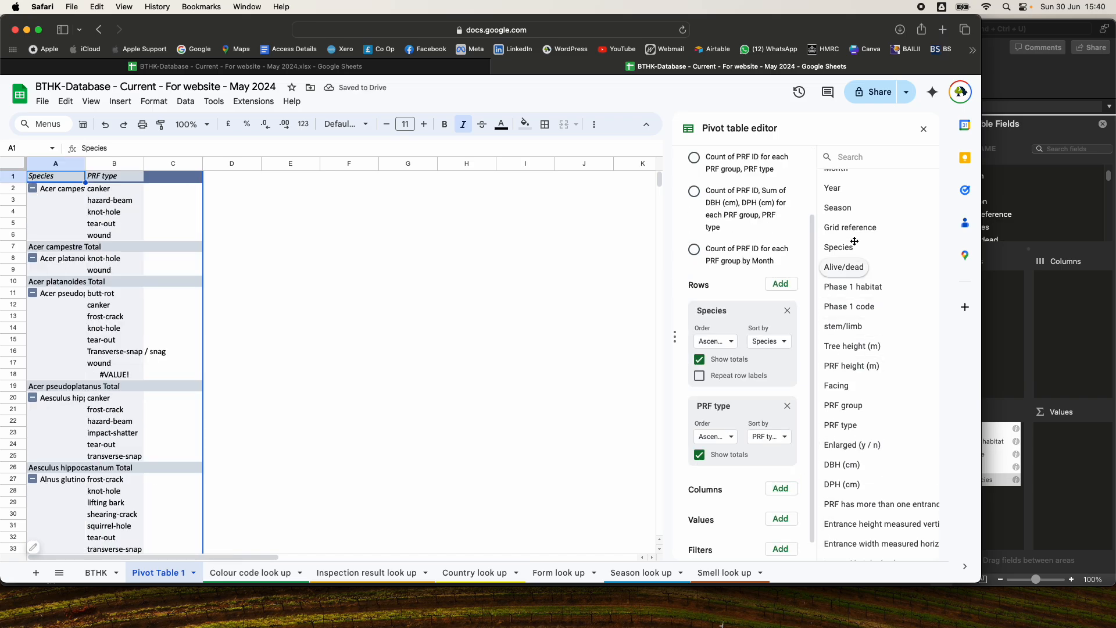
{"action": "left_click_drag", "start_coordinate": [838, 205], "coordinate": [717, 488]}
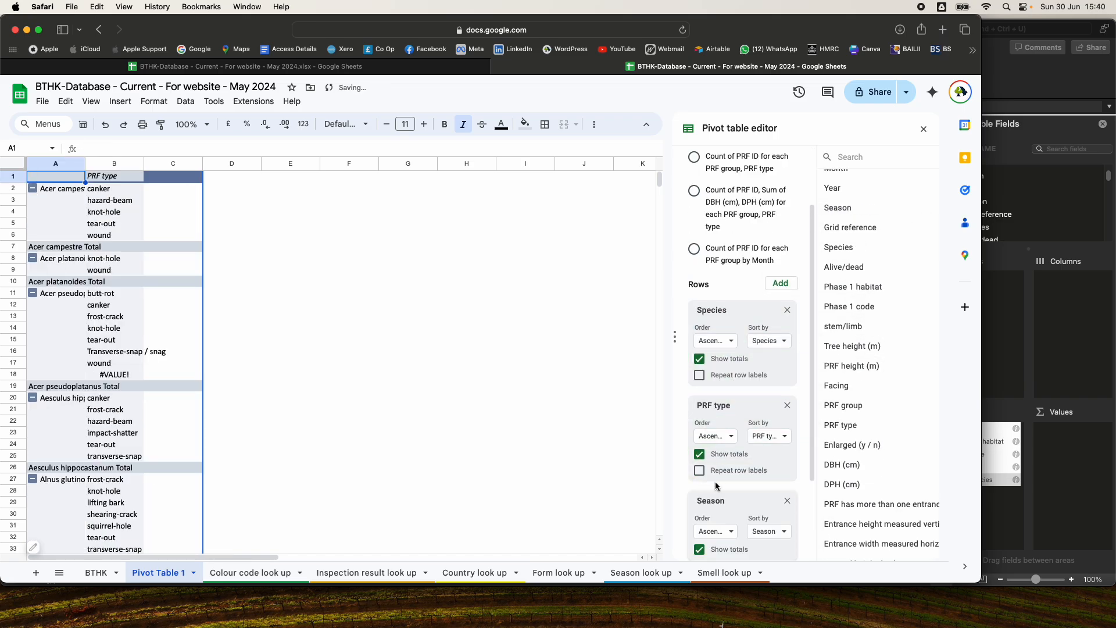
{"action": "scroll", "coordinate": [875, 436], "scroll_direction": "up", "scroll_amount": 5}
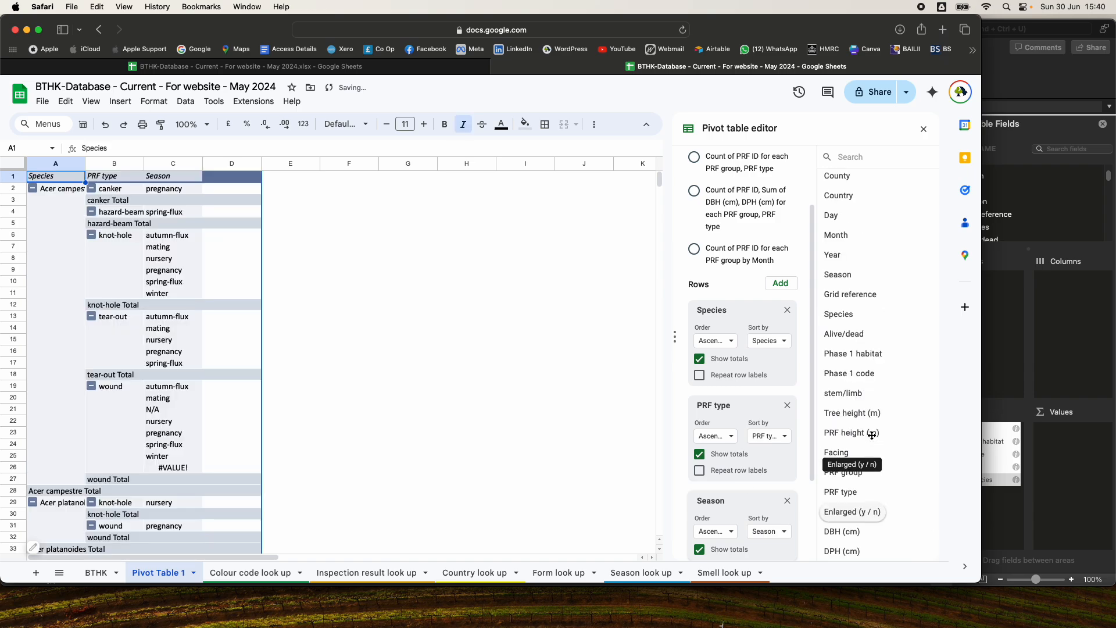
{"action": "left_click_drag", "start_coordinate": [837, 242], "coordinate": [720, 532]}
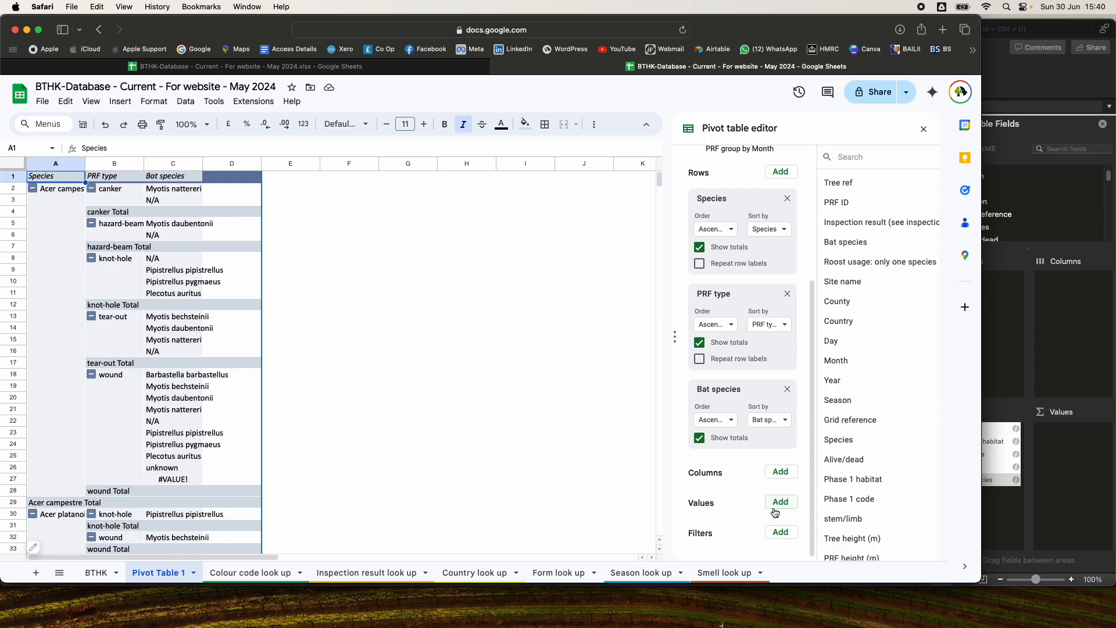
{"action": "left_click_drag", "start_coordinate": [839, 400], "coordinate": [734, 381]}
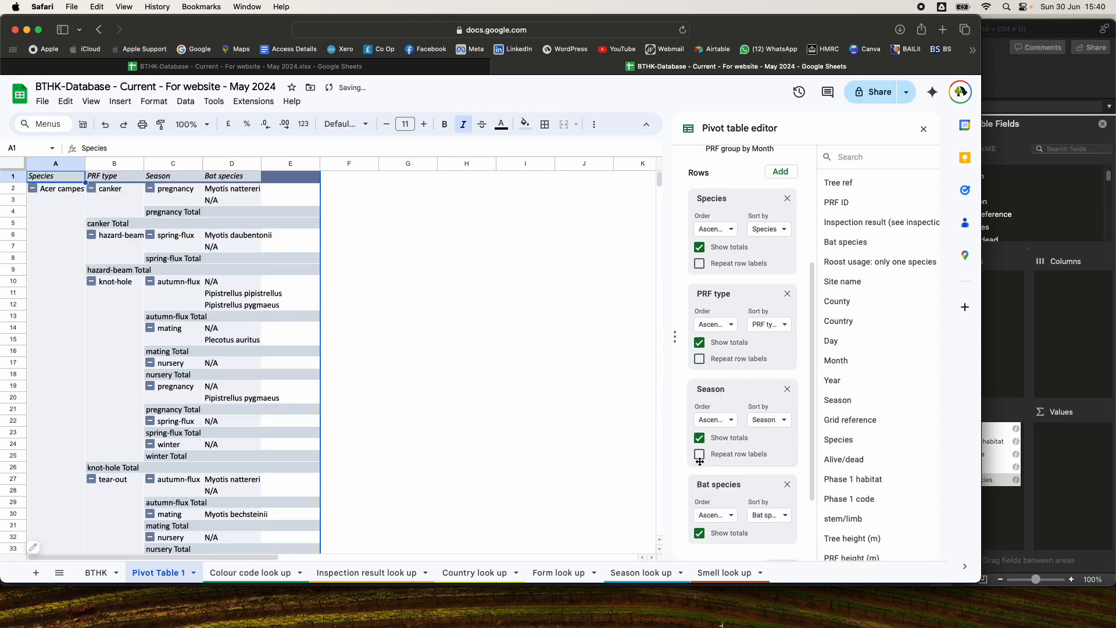
{"action": "left_click", "coordinate": [787, 484]}
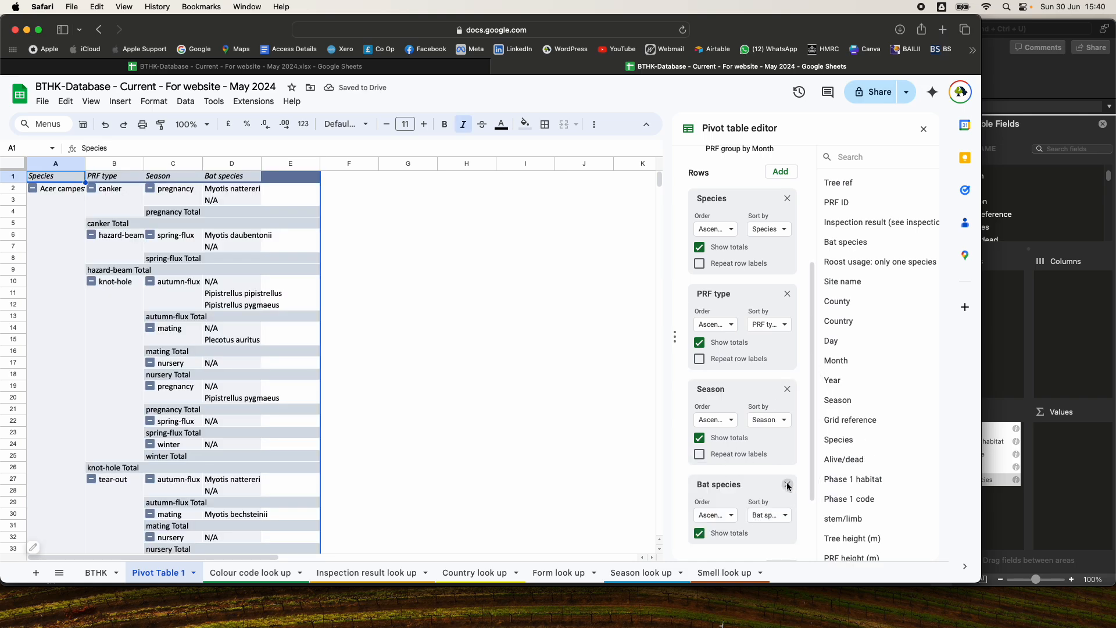
{"action": "left_click", "coordinate": [788, 390]}
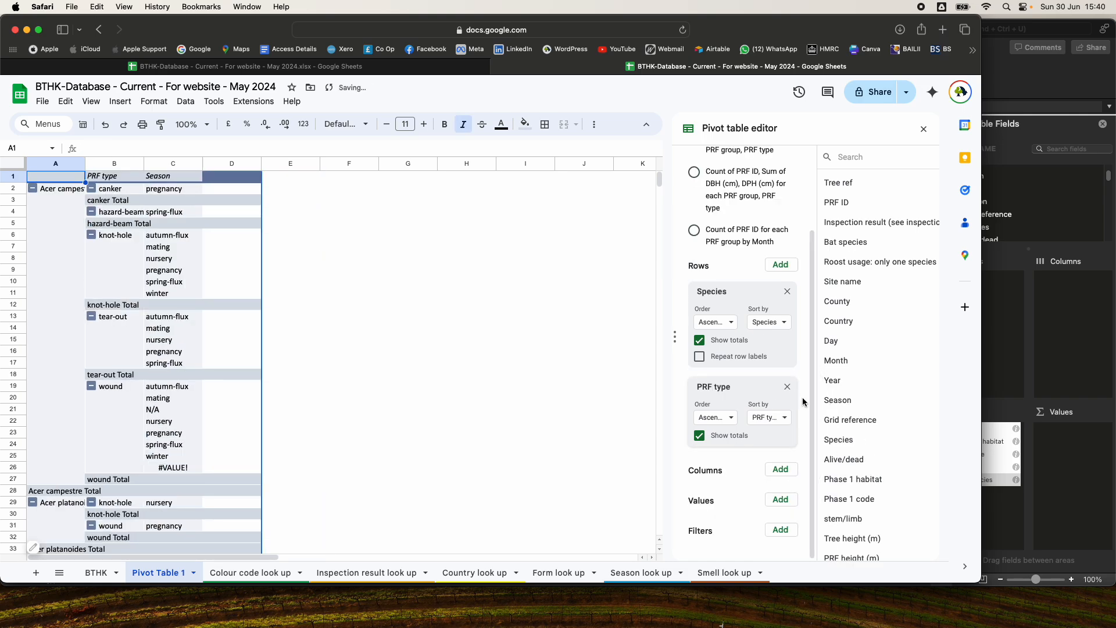
- Add Season and Bat species to the rows below PRF type, and insert Phase 1 habitat between Species and PRF type
{"action": "scroll", "coordinate": [766, 400], "scroll_direction": "down", "scroll_amount": 3}
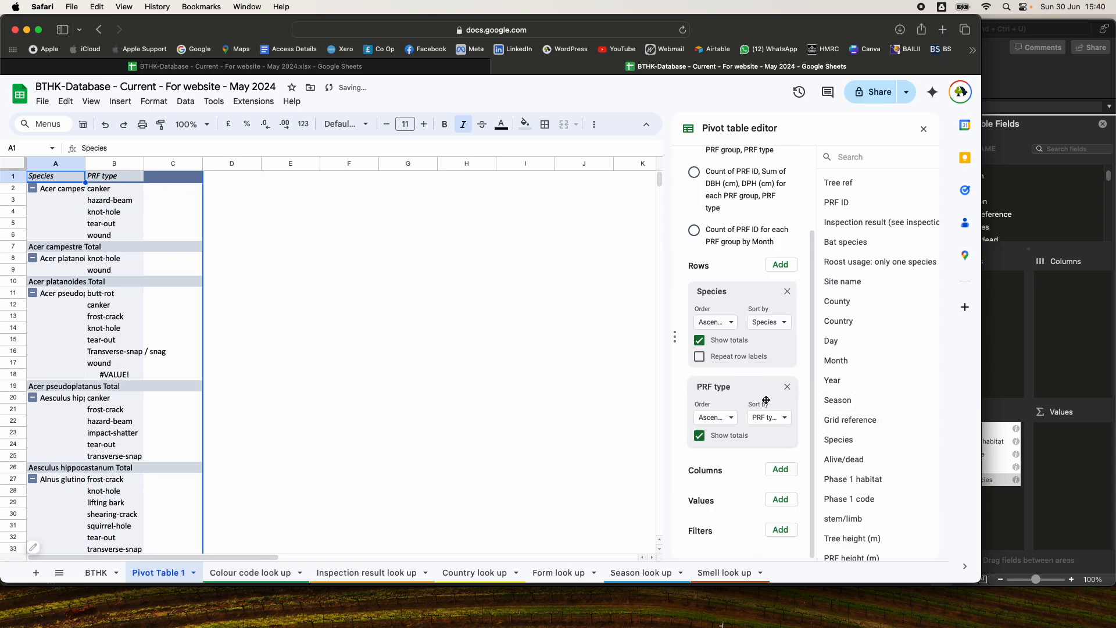
{"action": "left_click_drag", "start_coordinate": [838, 400], "coordinate": [745, 457]}
{"action": "scroll", "coordinate": [879, 474], "scroll_direction": "down", "scroll_amount": 3}
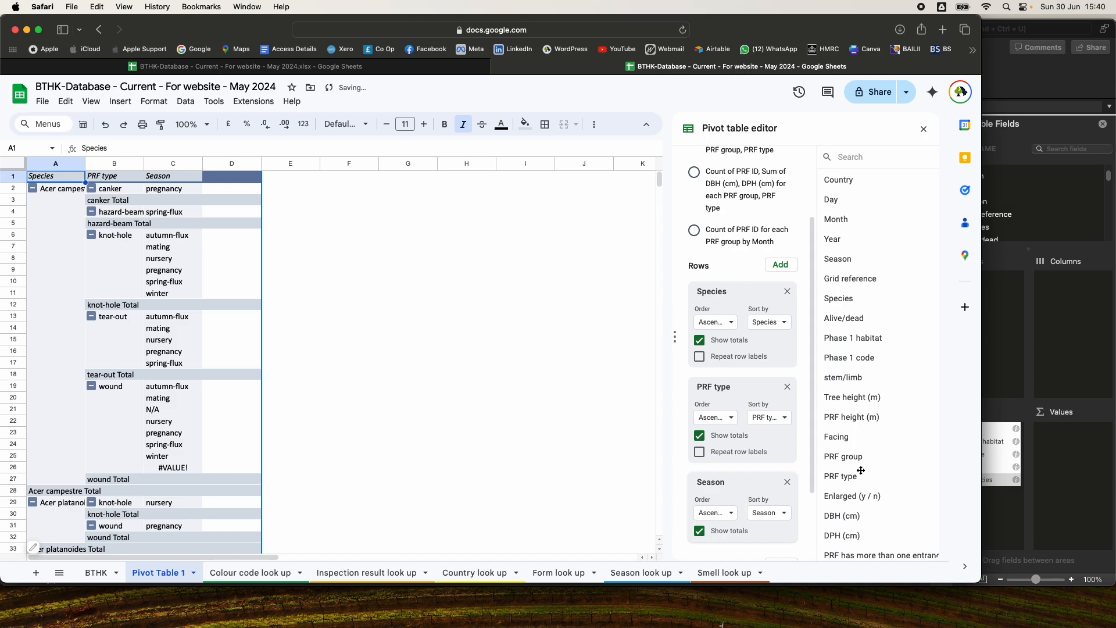
{"action": "scroll", "coordinate": [852, 262], "scroll_direction": "up", "scroll_amount": 3}
{"action": "left_click_drag", "start_coordinate": [847, 248], "coordinate": [724, 547]}
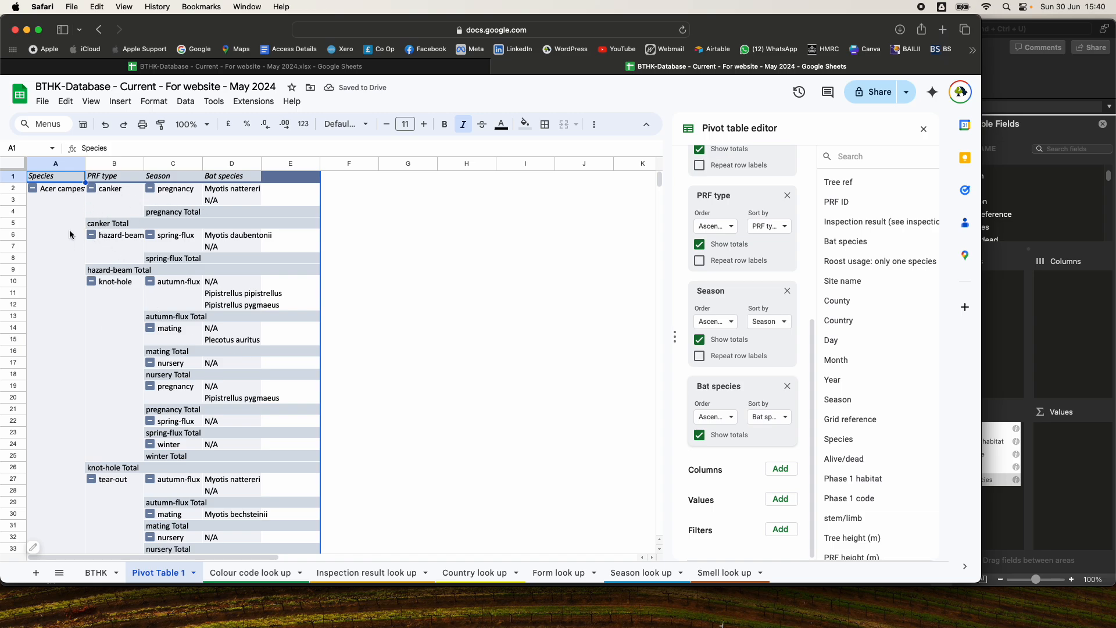
{"action": "scroll", "coordinate": [755, 394], "scroll_direction": "up", "scroll_amount": 3}
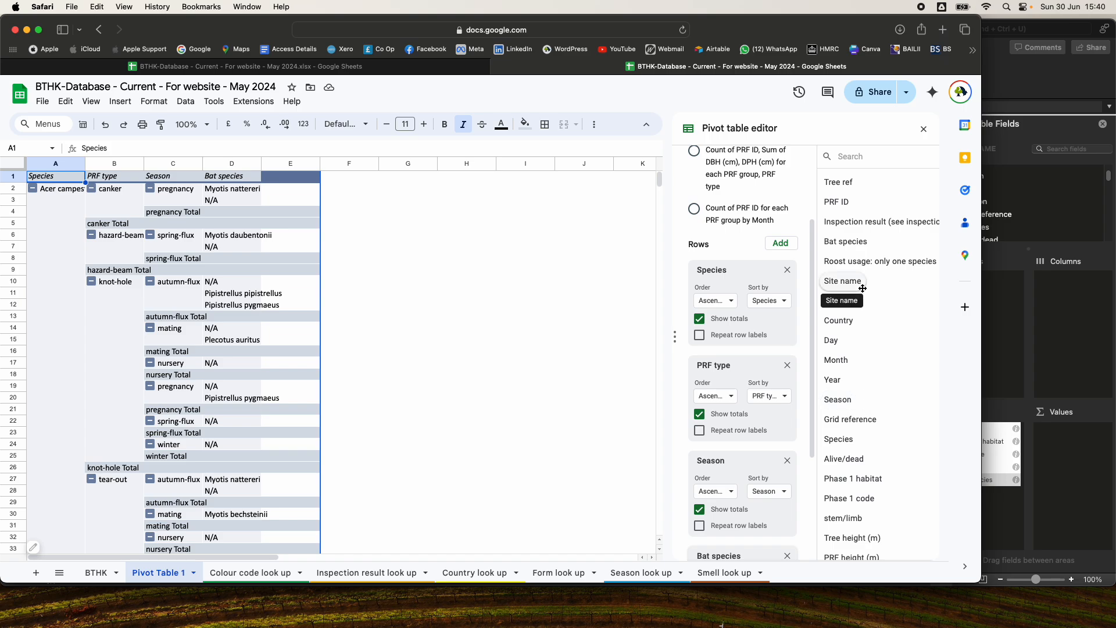
{"action": "left_click_drag", "start_coordinate": [850, 480], "coordinate": [720, 356]}
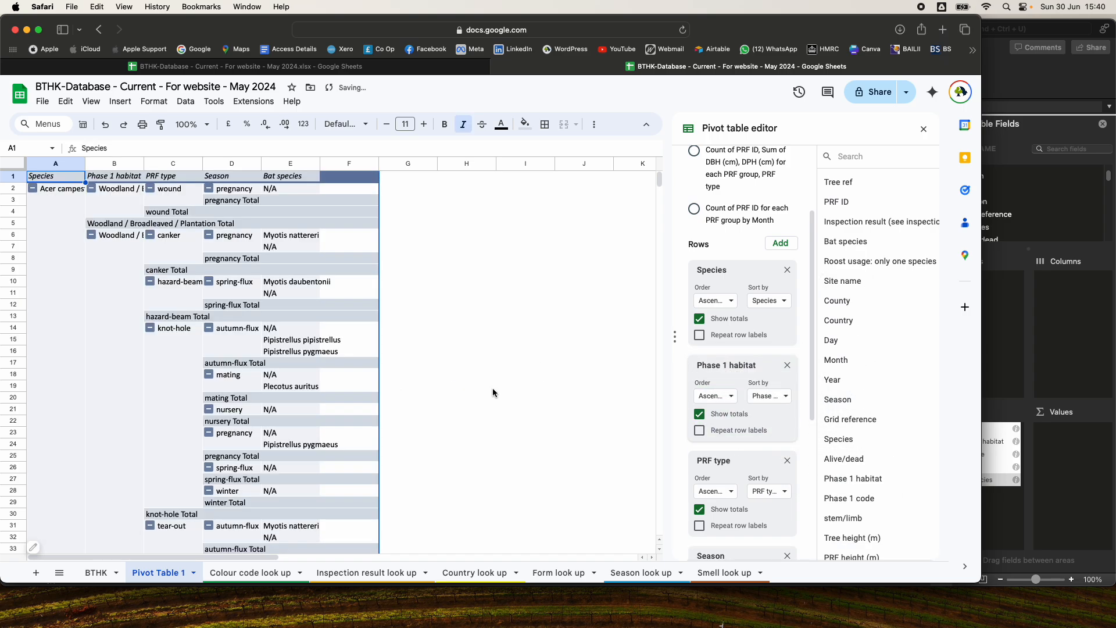